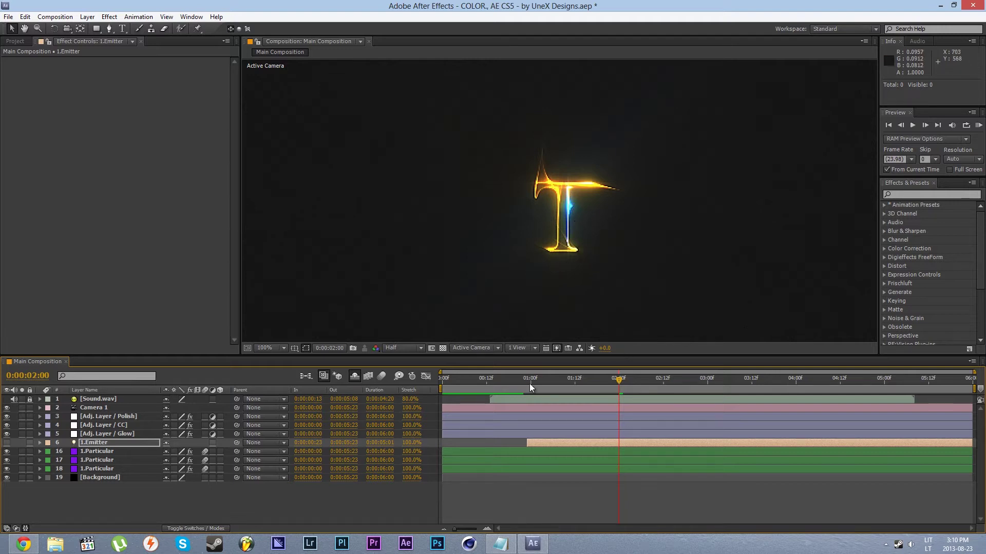
# Step: Select the 1.Emitter layer and reveal its Position keyframes with P
pyautogui.click(122, 443)
pyautogui.press('p')
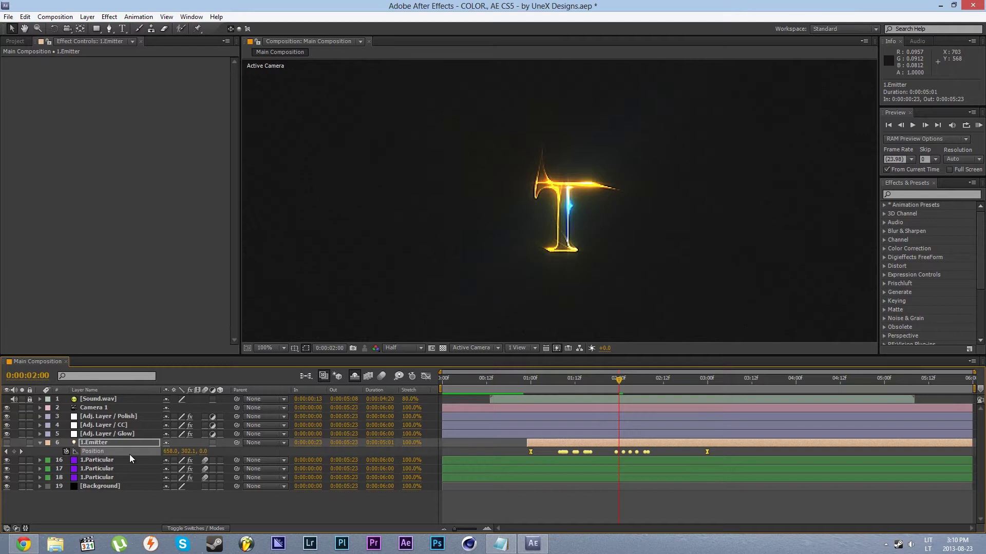
# Step: Select layer 16 1.Particular and inspect its Emitter and Particle groups in Effect Controls, then deselect
pyautogui.click(122, 459)
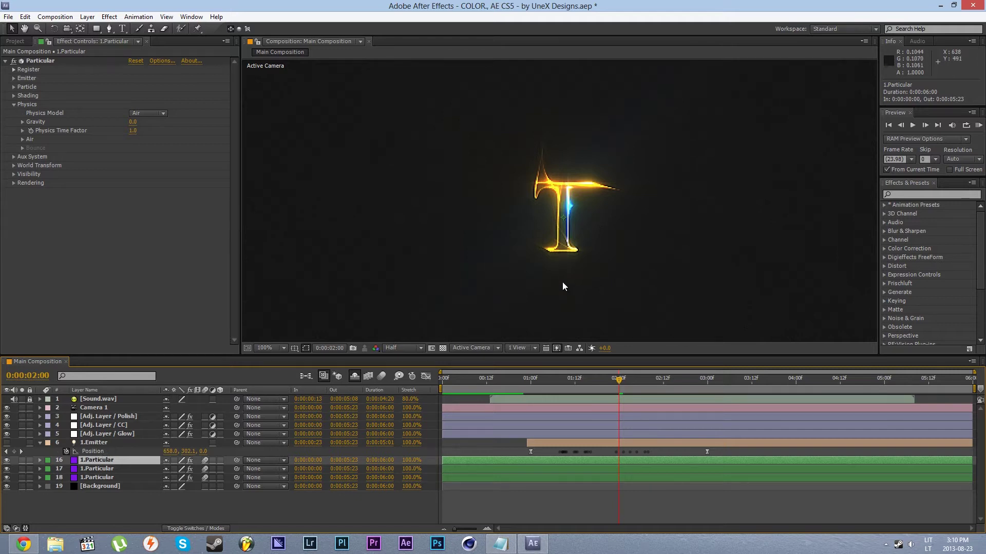
pyautogui.click(14, 78)
pyautogui.click(13, 78)
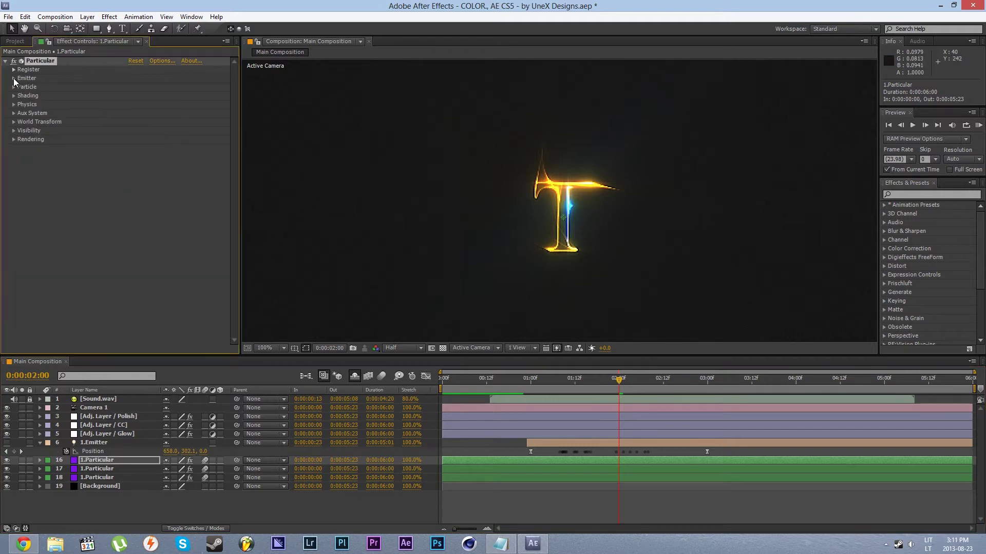
pyautogui.click(13, 78)
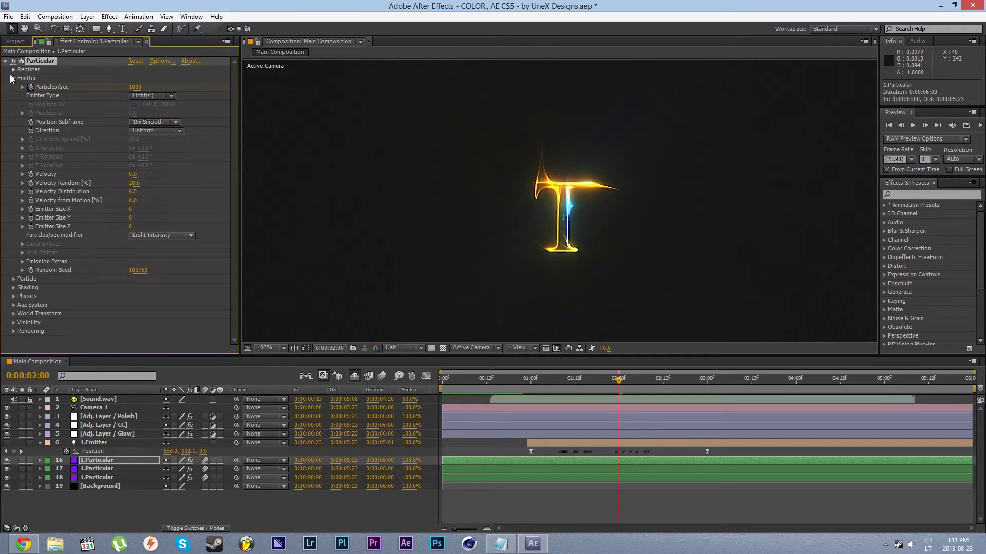
pyautogui.click(14, 78)
pyautogui.click(14, 86)
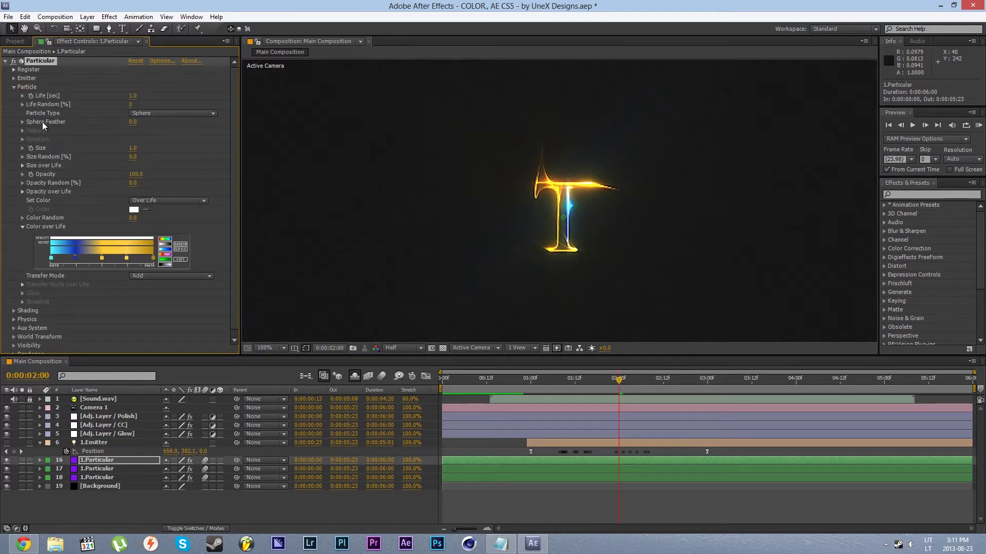
pyautogui.click(14, 87)
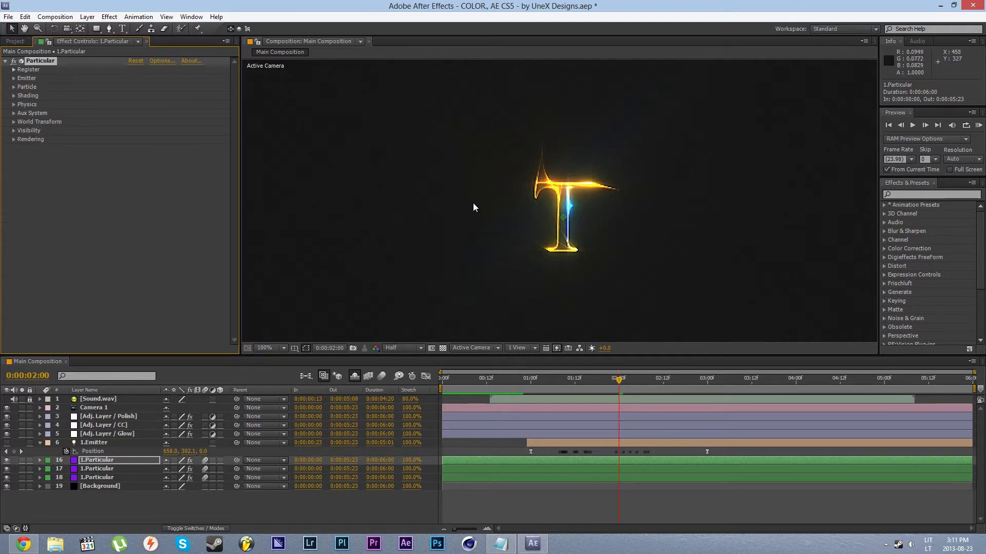
pyautogui.click(632, 217)
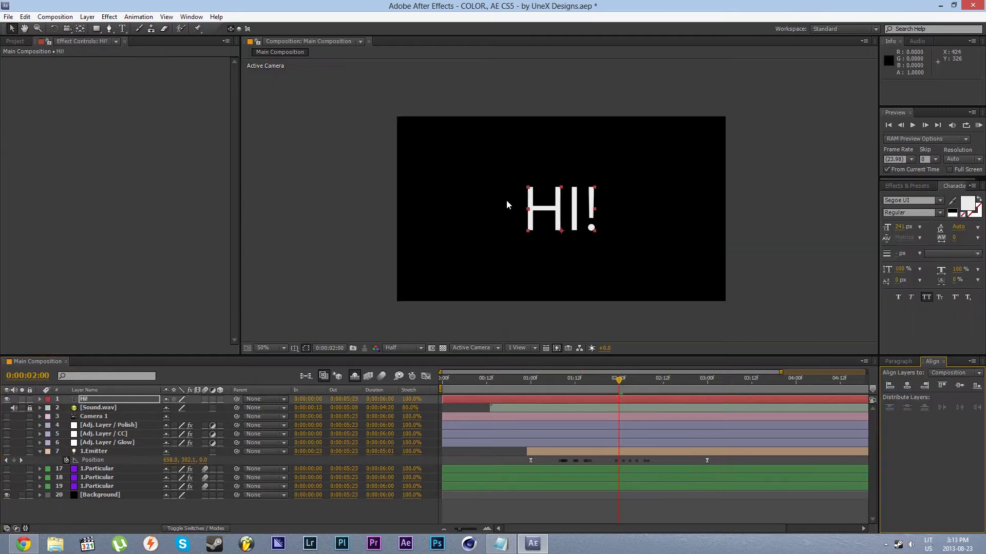
# Step: Finish the Hi! text layer and convert its letters to masks with Create Masks from Text
pyautogui.scroll(2, 511, 208)
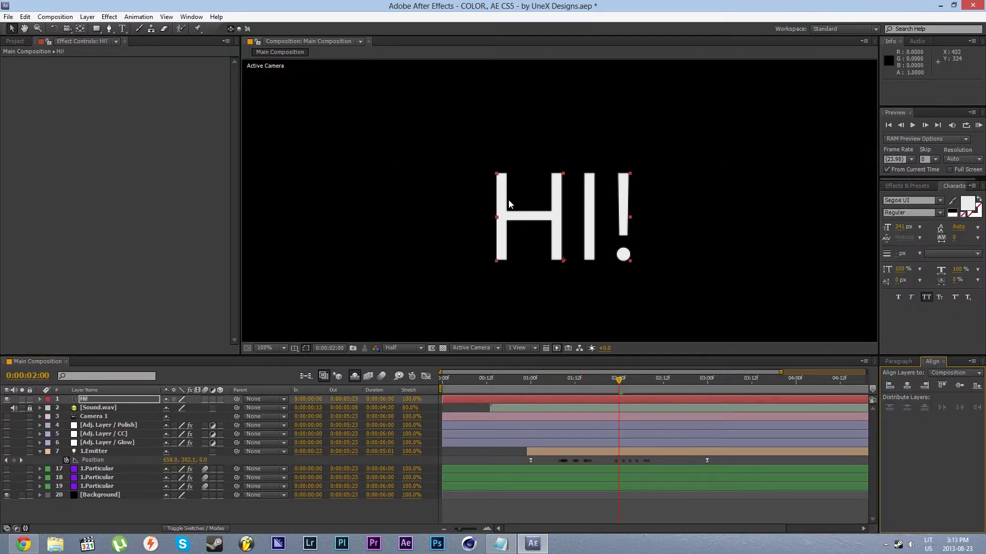
pyautogui.scroll(-2, 511, 205)
pyautogui.click(583, 84)
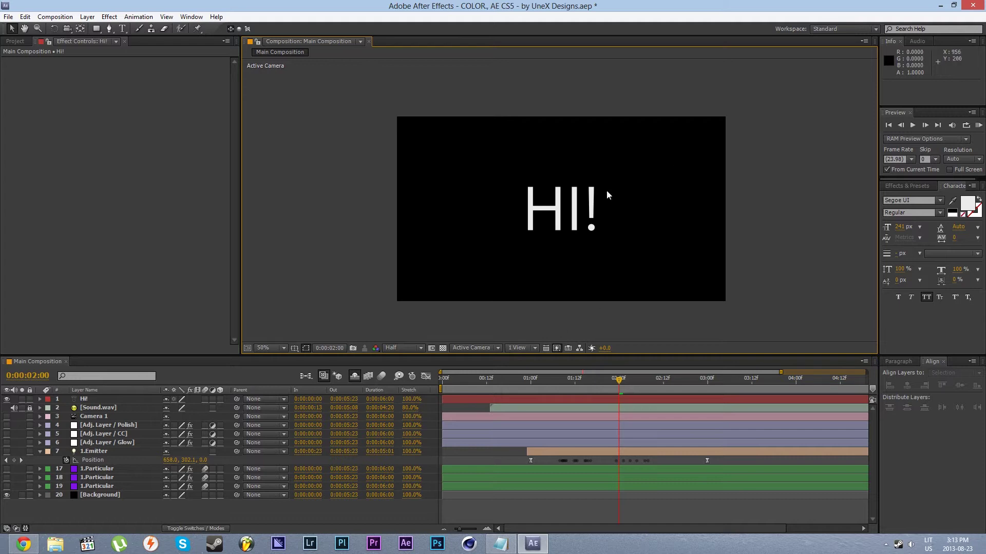
pyautogui.click(126, 400)
pyautogui.rightClick(127, 404)
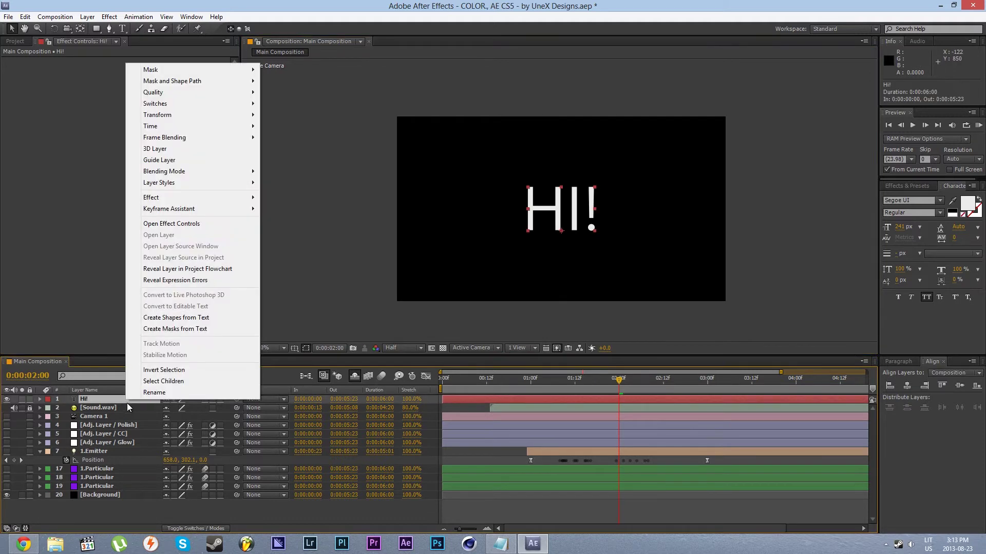
pyautogui.click(174, 330)
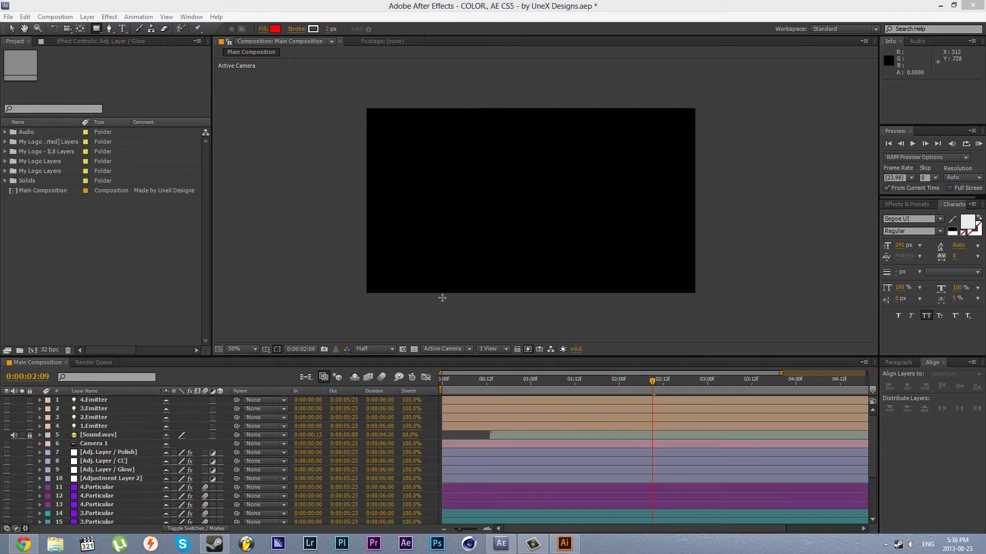
# Step: Import My Logo.ai into the Project panel through the Import File dialog
pyautogui.doubleClick(160, 250)
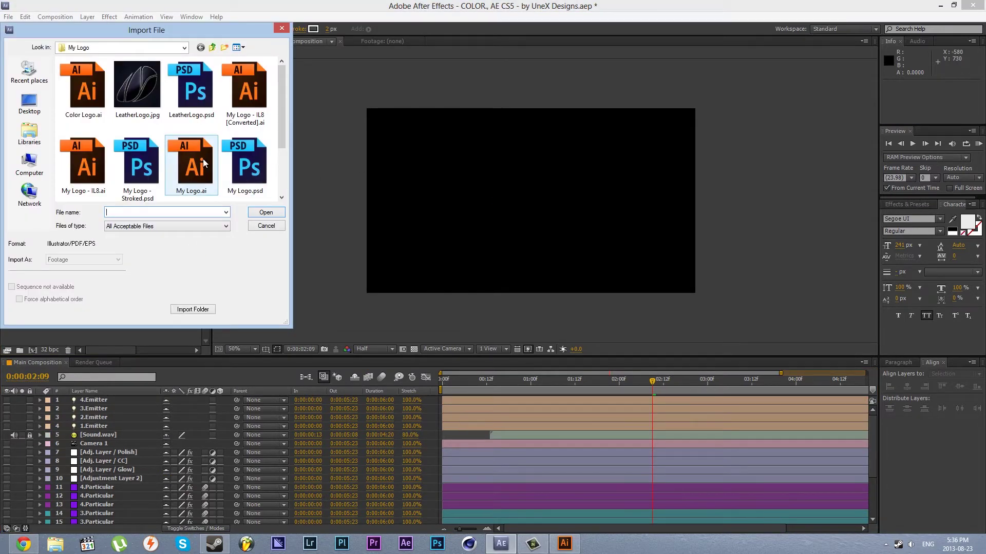
pyautogui.click(204, 162)
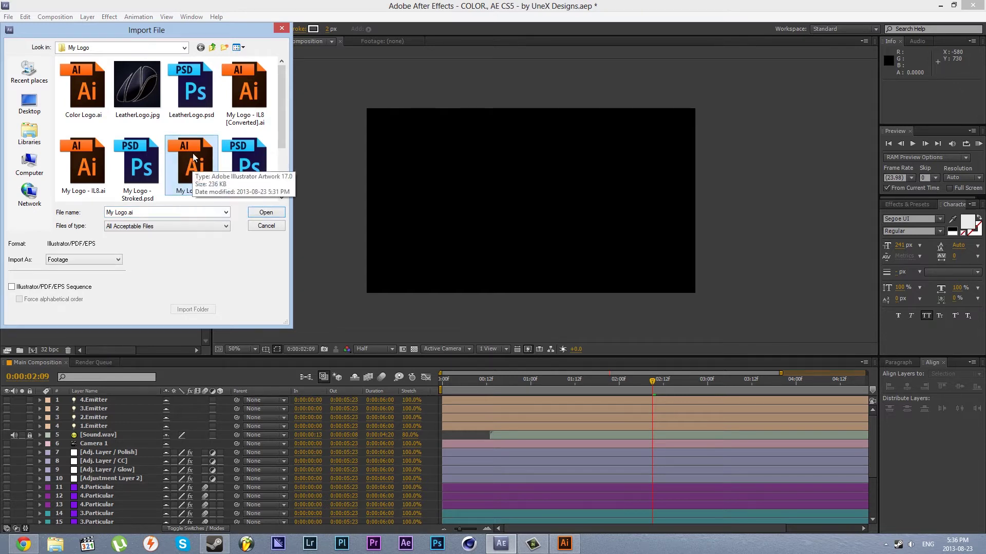
pyautogui.click(266, 212)
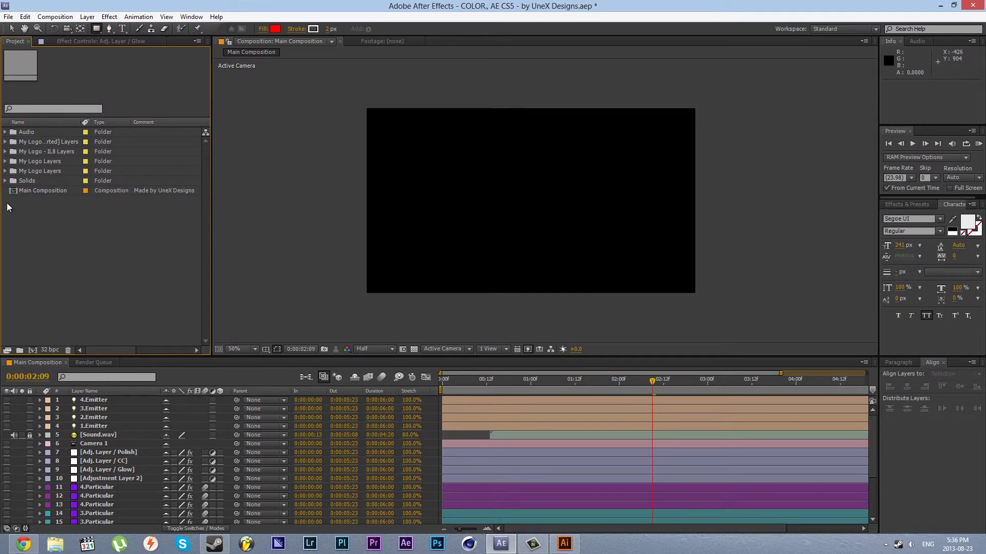
# Step: In Illustrator, select all paths on My Logo.ai's Logo layer, then return to After Effects
pyautogui.click(565, 544)
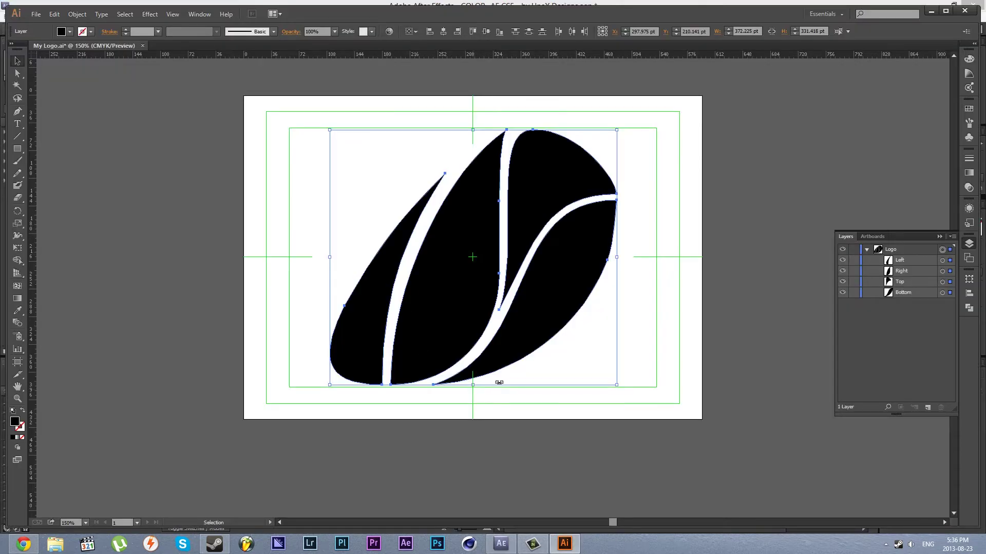
pyautogui.click(895, 251)
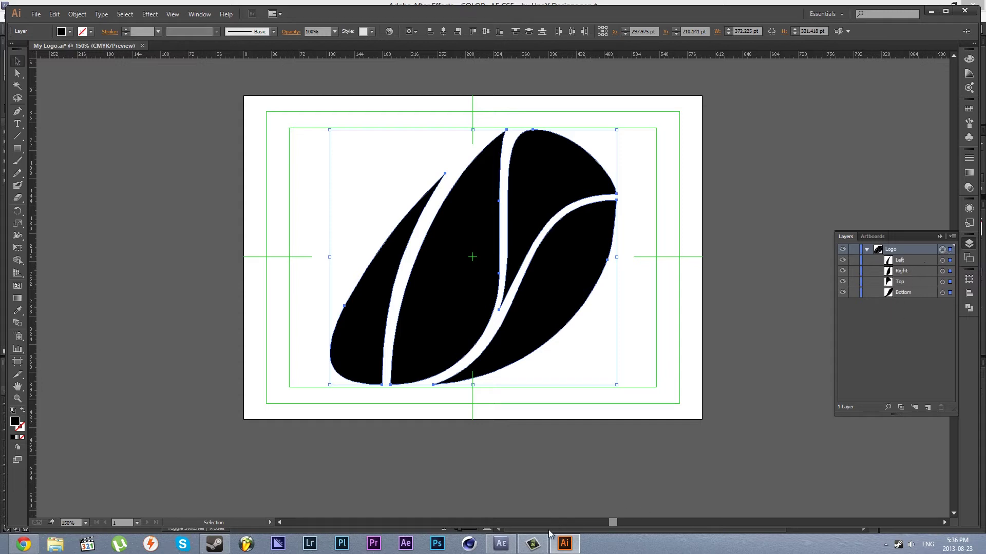
pyautogui.click(500, 544)
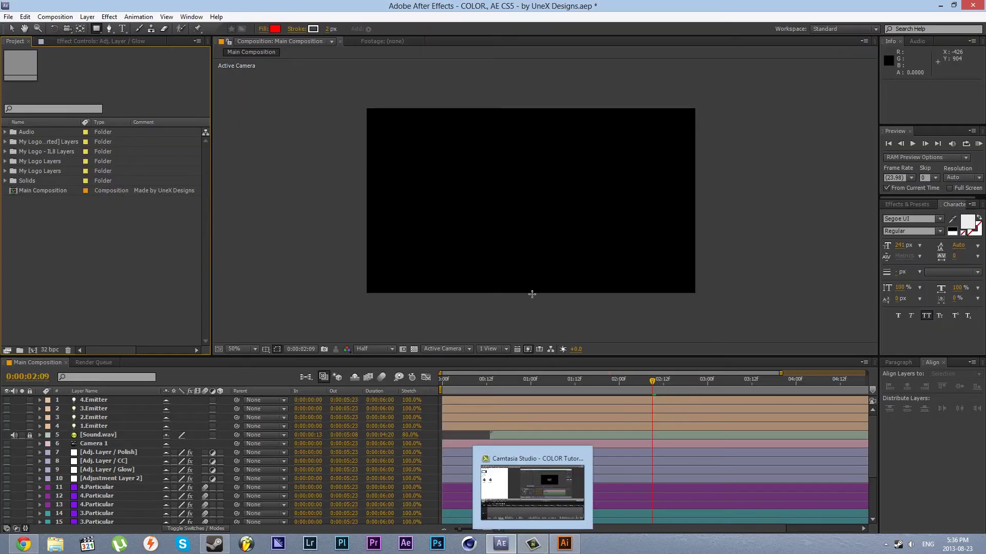
# Step: Create a new shape layer, paste the logo paths into it, and view at 100%
pyautogui.rightClick(437, 424)
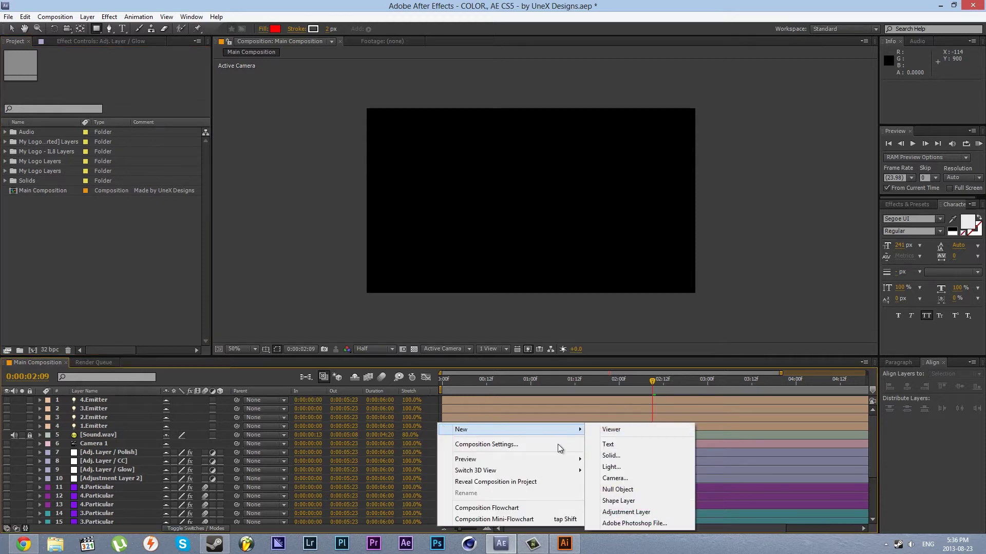
pyautogui.moveTo(583, 431)
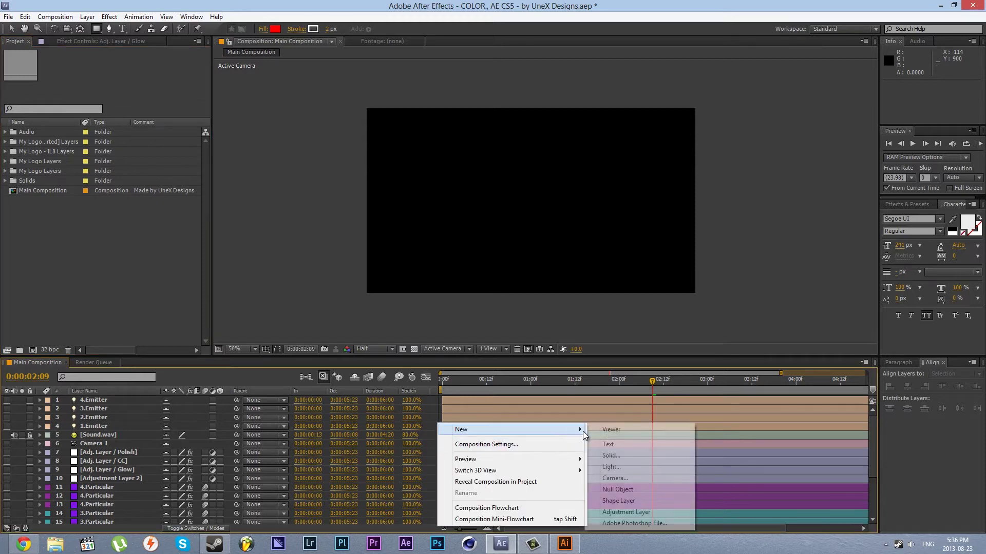
pyautogui.click(626, 502)
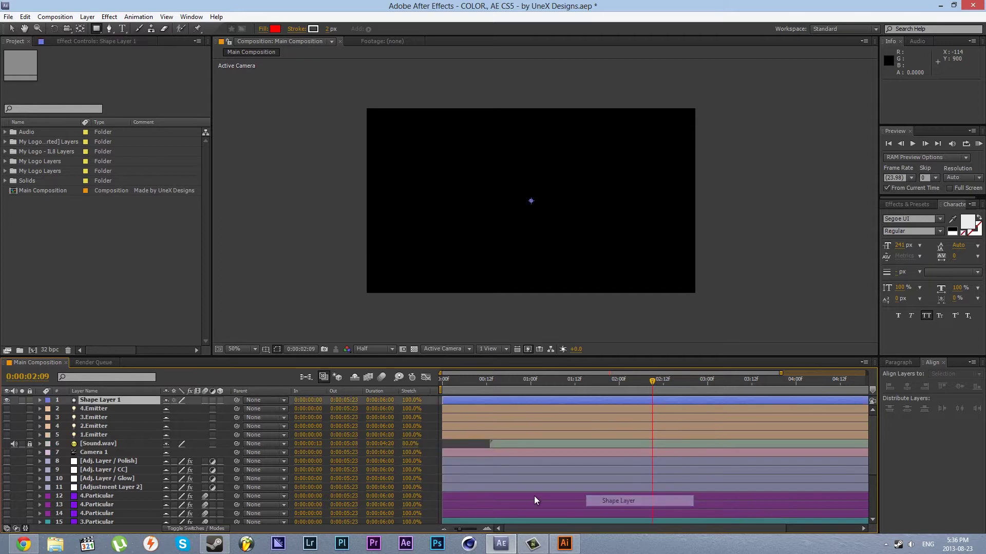
pyautogui.hotkey('ctrl', 'v')
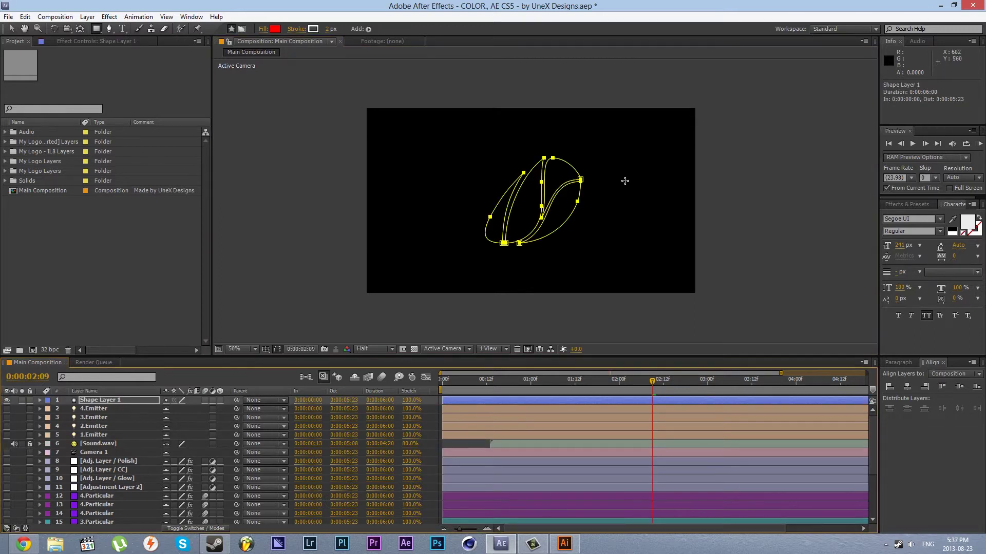
pyautogui.press('.')
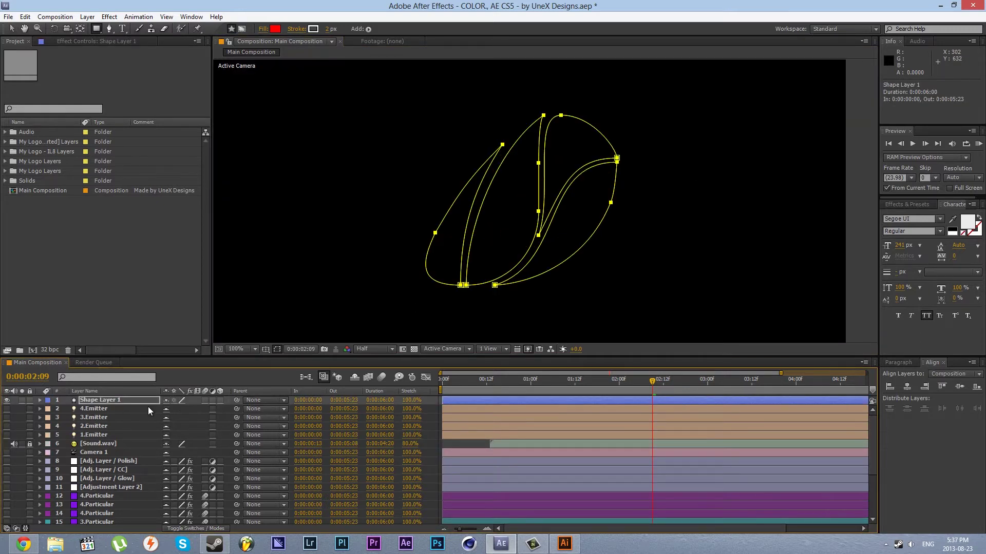
pyautogui.click(147, 403)
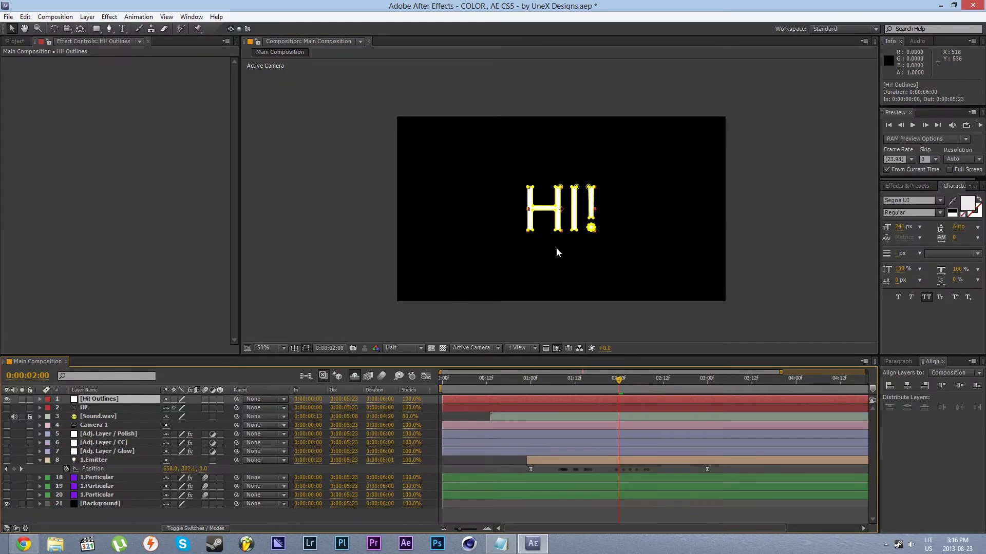
# Step: Reveal the Hi! Outlines layer's four Mask Paths and select the i mask
pyautogui.press('m')
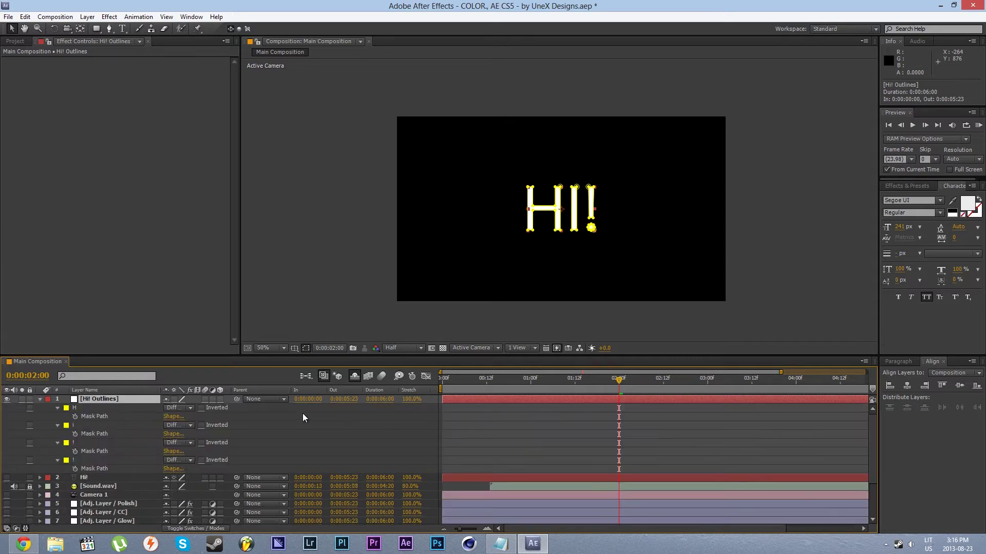
pyautogui.moveTo(303, 414); pyautogui.dragTo(52, 471)
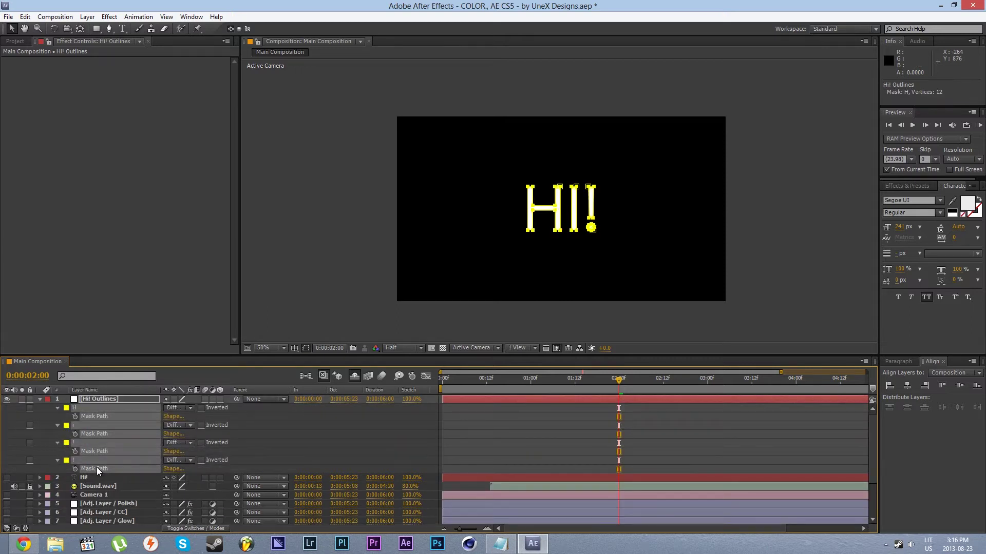
pyautogui.press('F2')
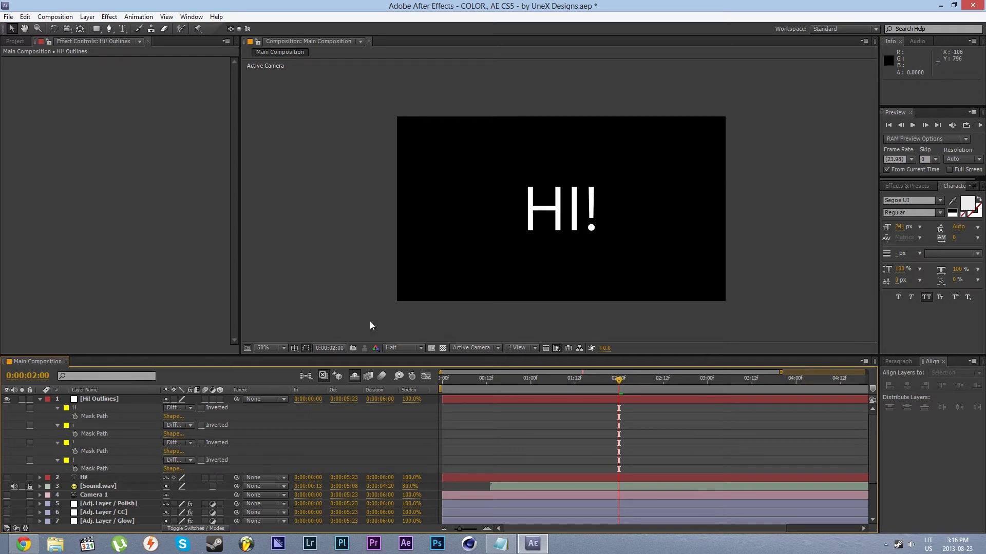
pyautogui.press('.')
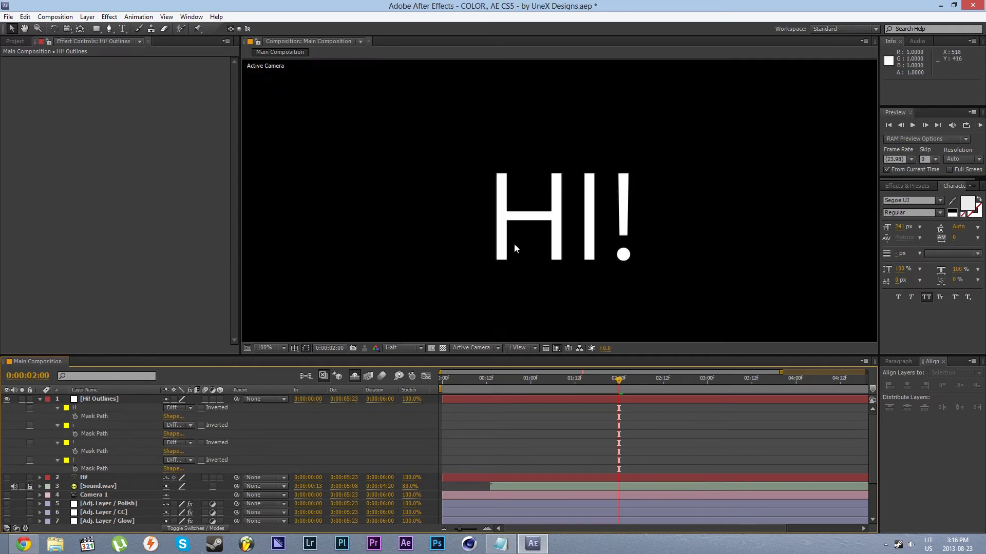
pyautogui.press(',')
pyautogui.click(85, 426)
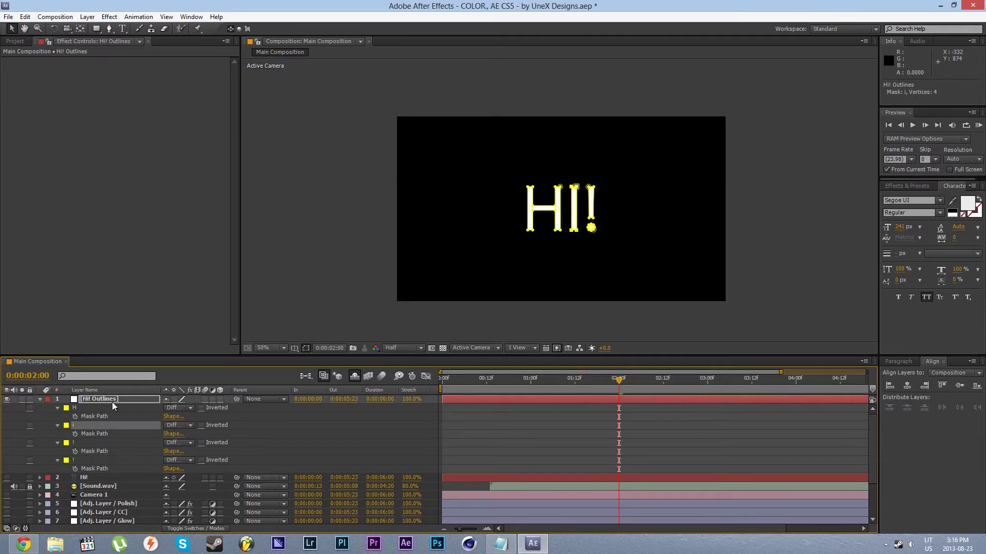
# Step: Set First Vertex on the exclamation dot's mask
pyautogui.press('.')
pyautogui.press('.')
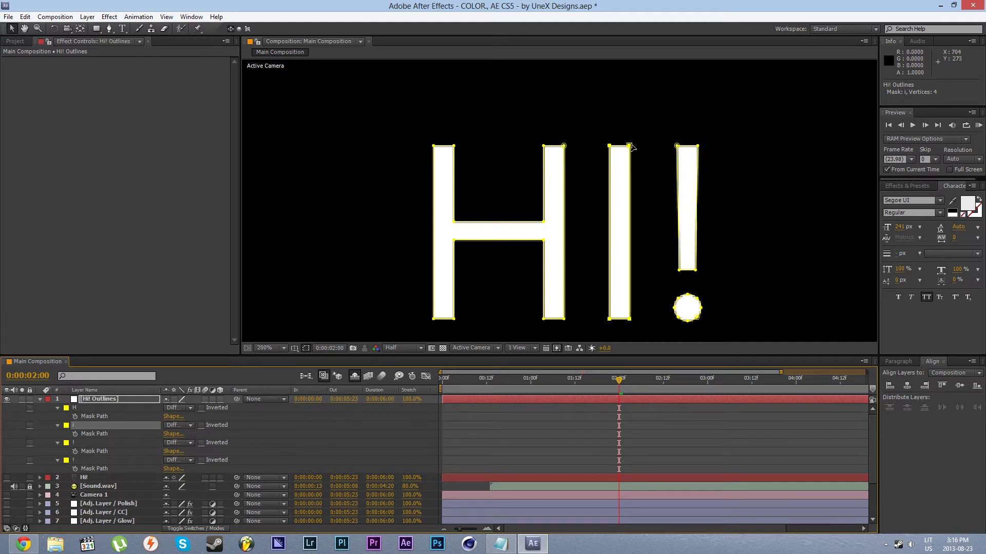
pyautogui.moveTo(627, 149); pyautogui.dragTo(543, 133)
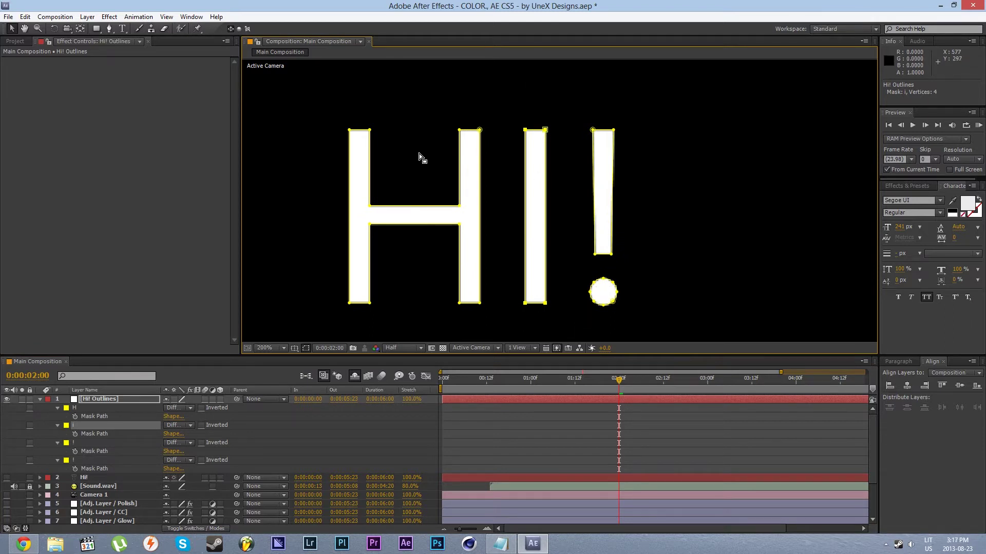
pyautogui.scroll(2, 608, 251)
pyautogui.moveTo(559, 208); pyautogui.dragTo(531, 143)
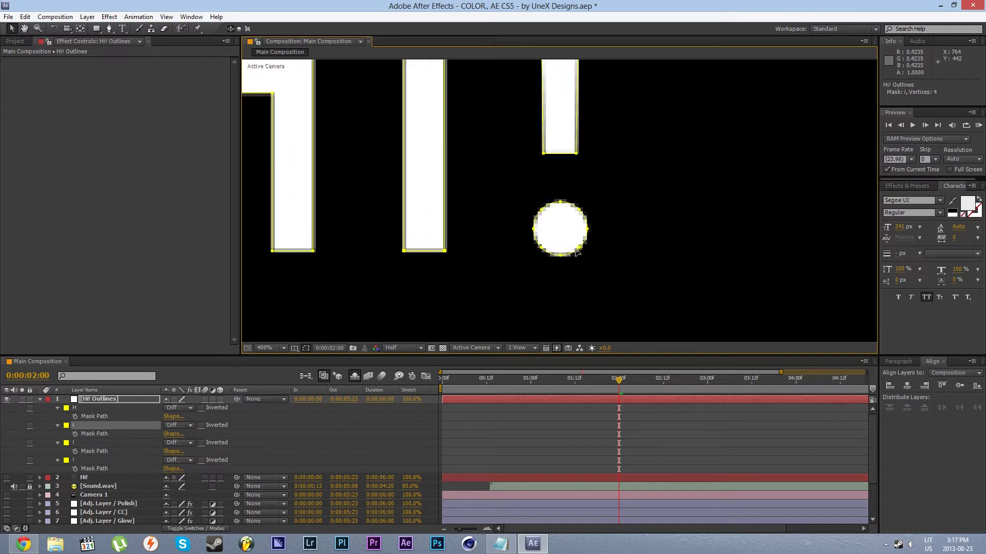
pyautogui.scroll(-2, 560, 207)
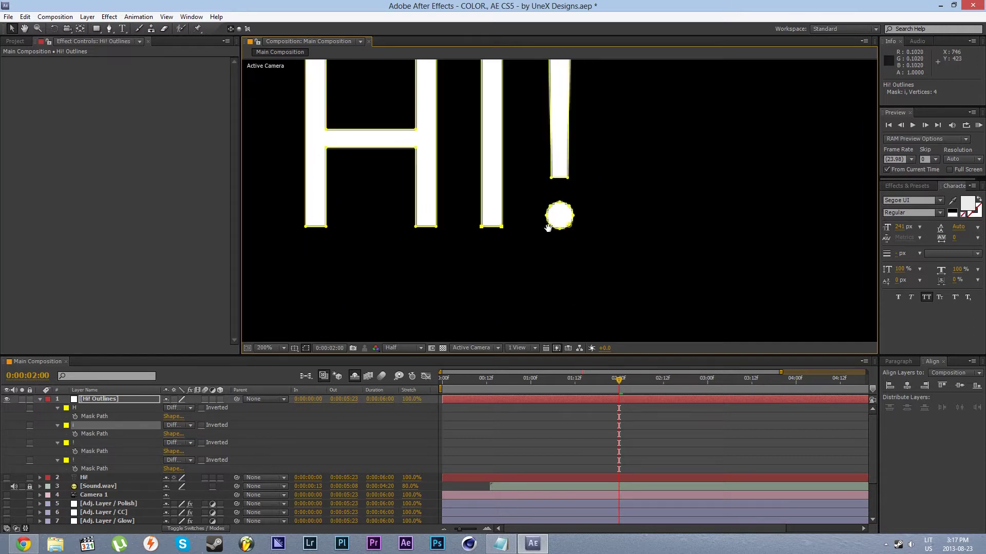
pyautogui.scroll(2, 558, 226)
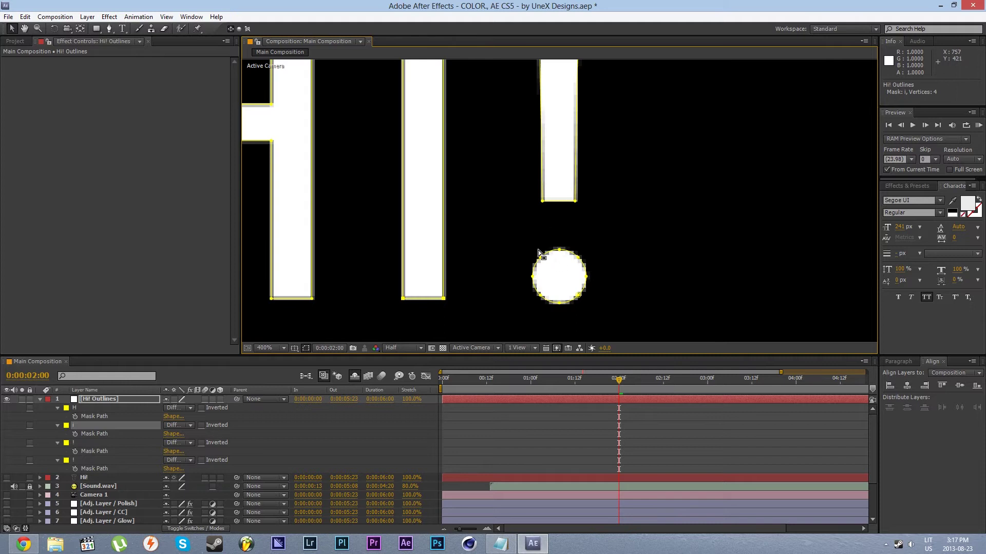
pyautogui.click(534, 282)
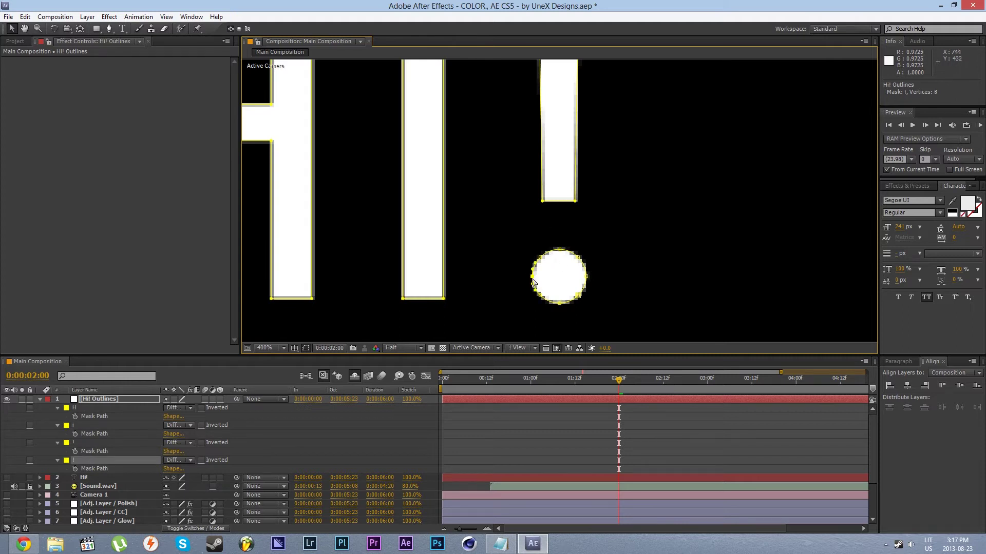
pyautogui.scroll(1, 530, 287)
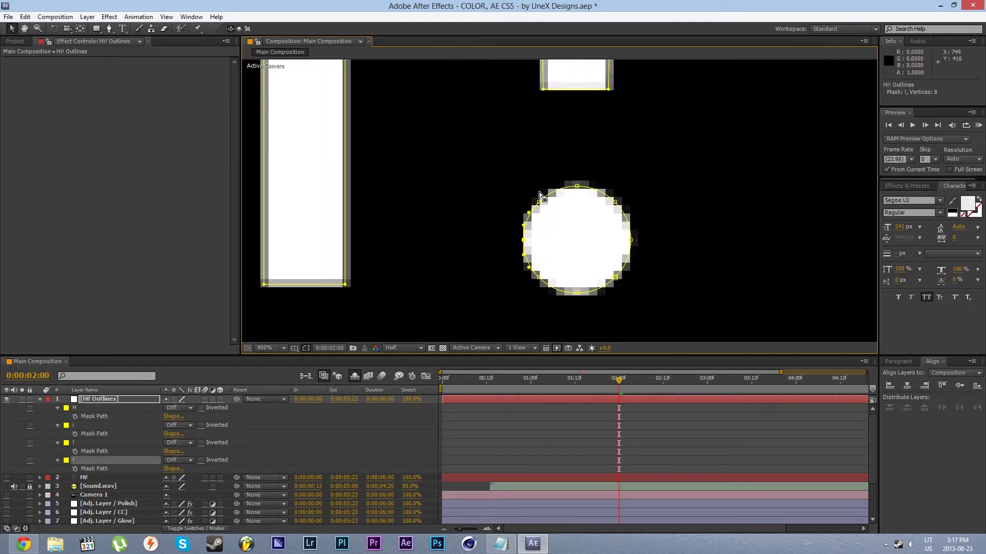
pyautogui.rightClick(524, 240)
pyautogui.moveTo(569, 216)
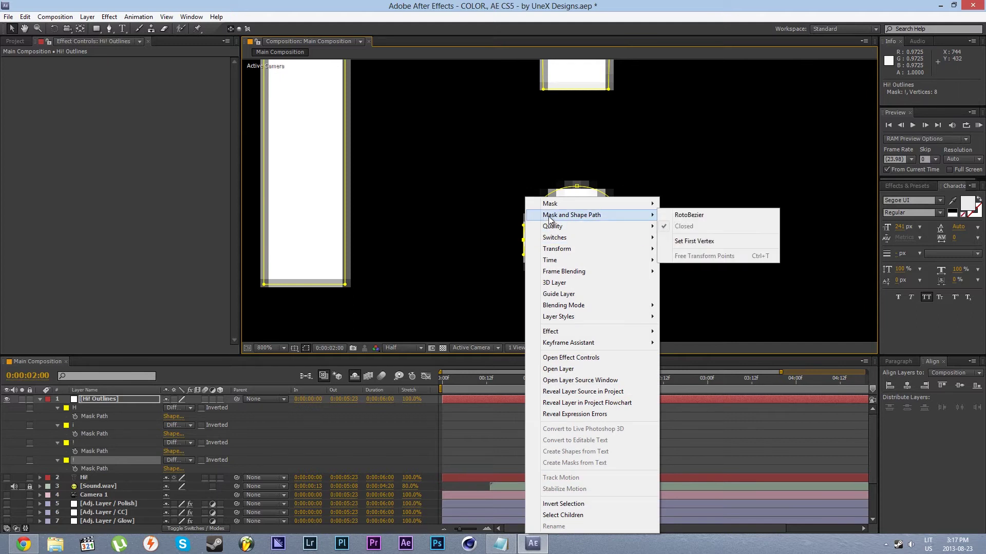
pyautogui.click(691, 241)
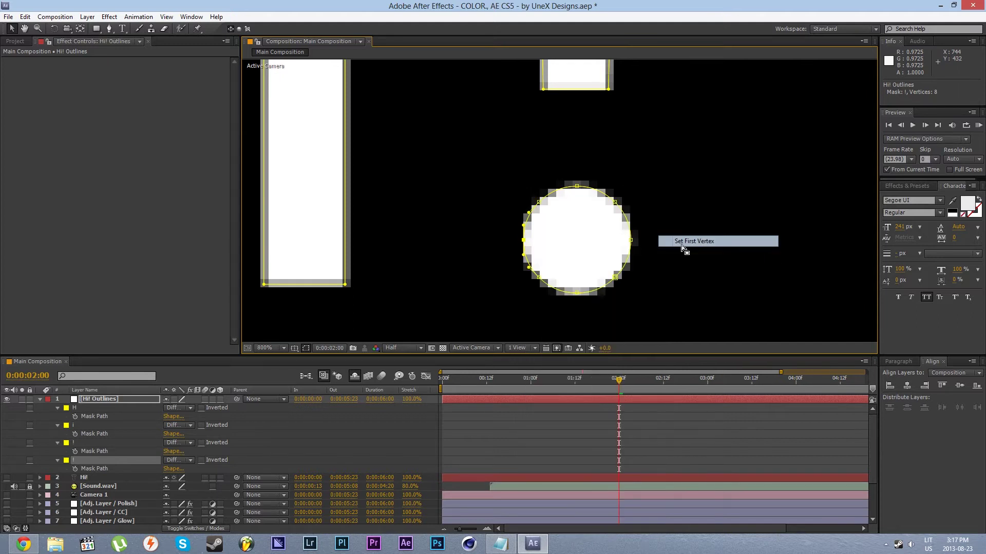
pyautogui.scroll(-2, 509, 211)
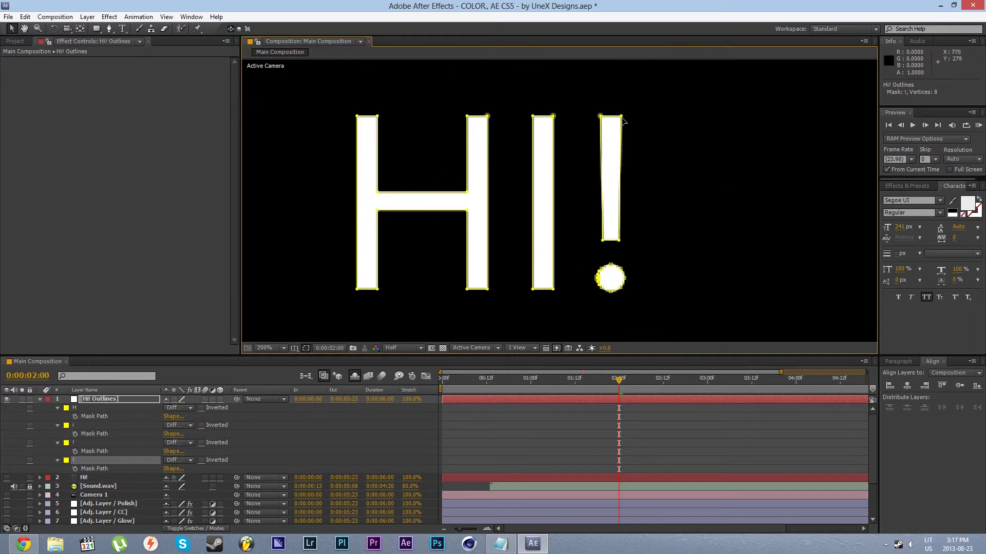
# Step: Set First Vertex on the I mask, then marquee-select the four Mask Path keyframes
pyautogui.click(553, 117)
pyautogui.scroll(2, 531, 149)
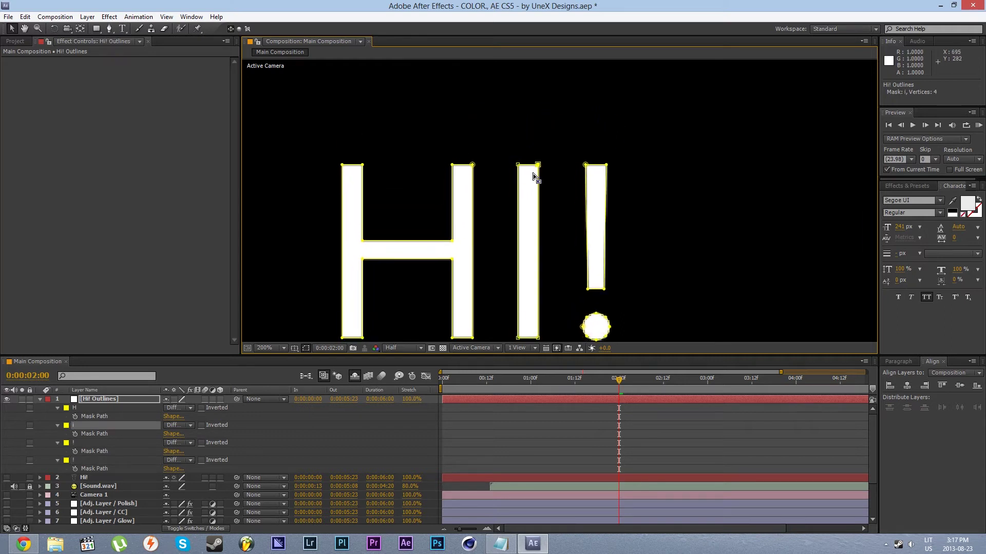
pyautogui.moveTo(517, 194); pyautogui.dragTo(528, 154)
pyautogui.scroll(-1, 530, 209)
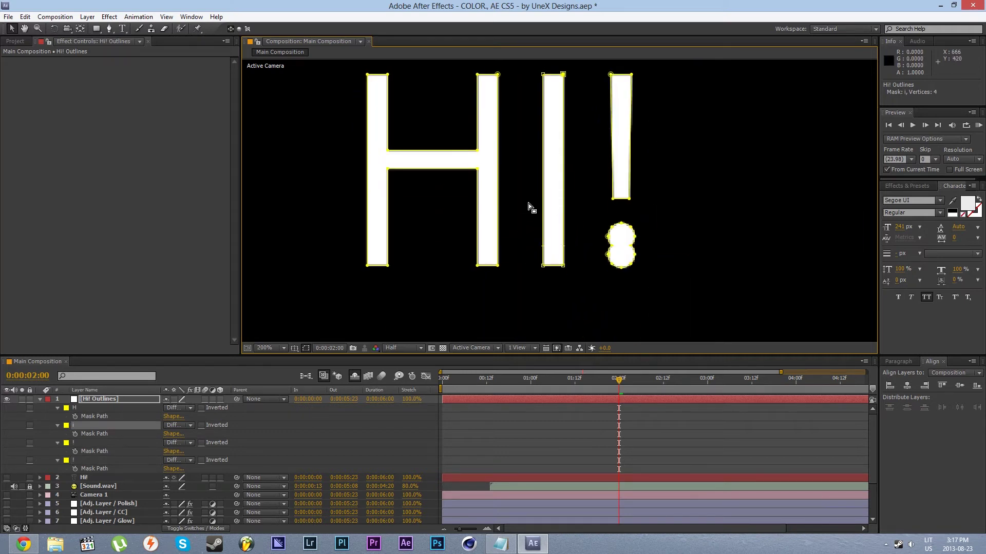
pyautogui.scroll(1, 536, 266)
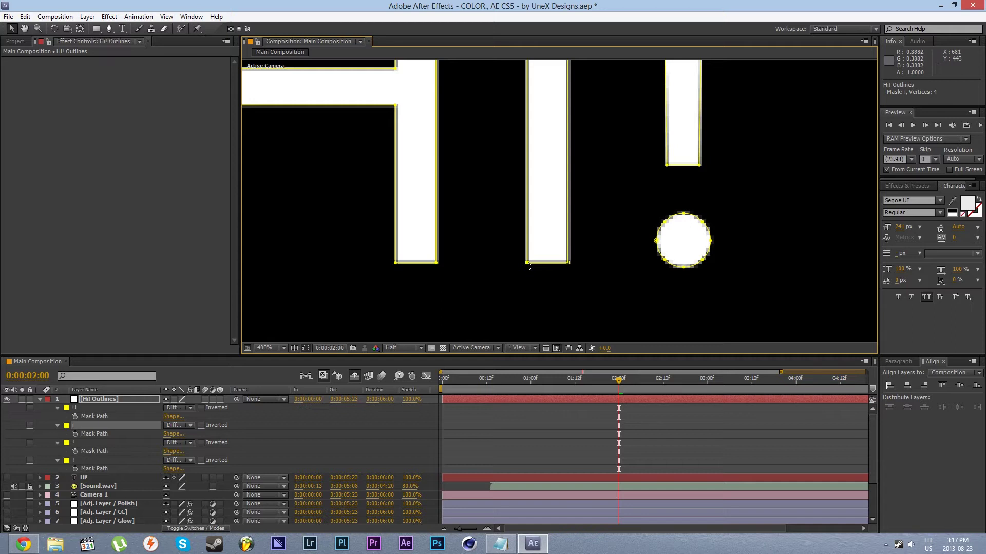
pyautogui.rightClick(528, 266)
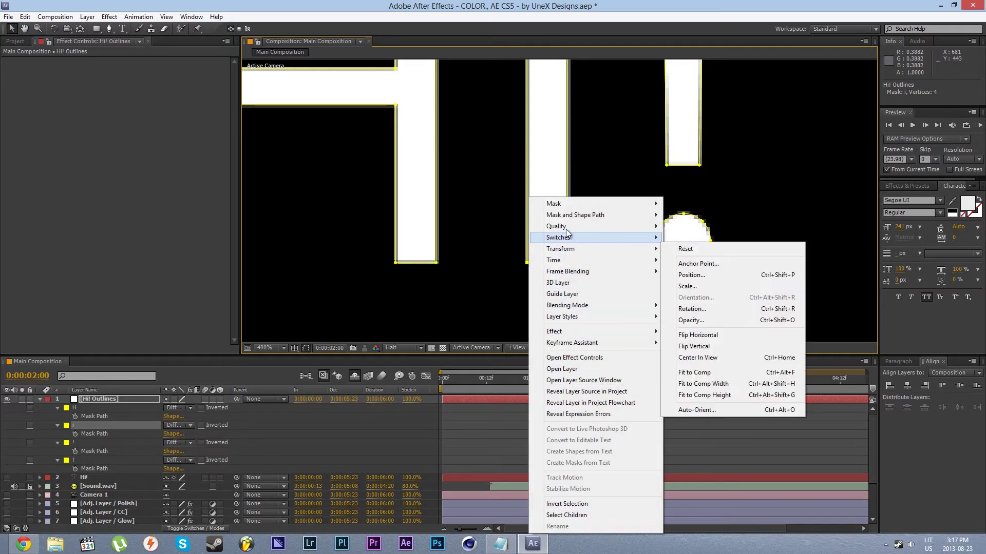
pyautogui.moveTo(572, 218)
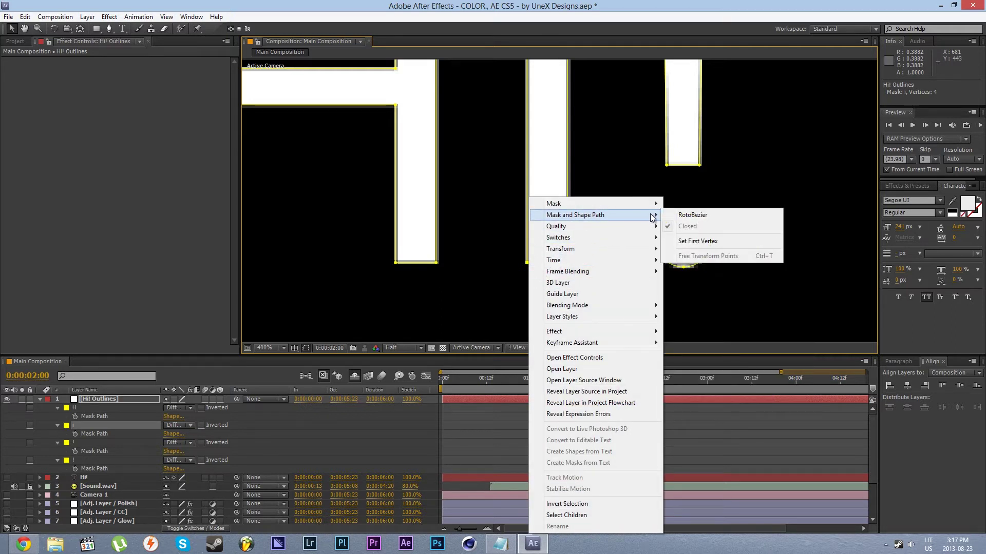
pyautogui.click(701, 240)
pyautogui.scroll(-2, 533, 246)
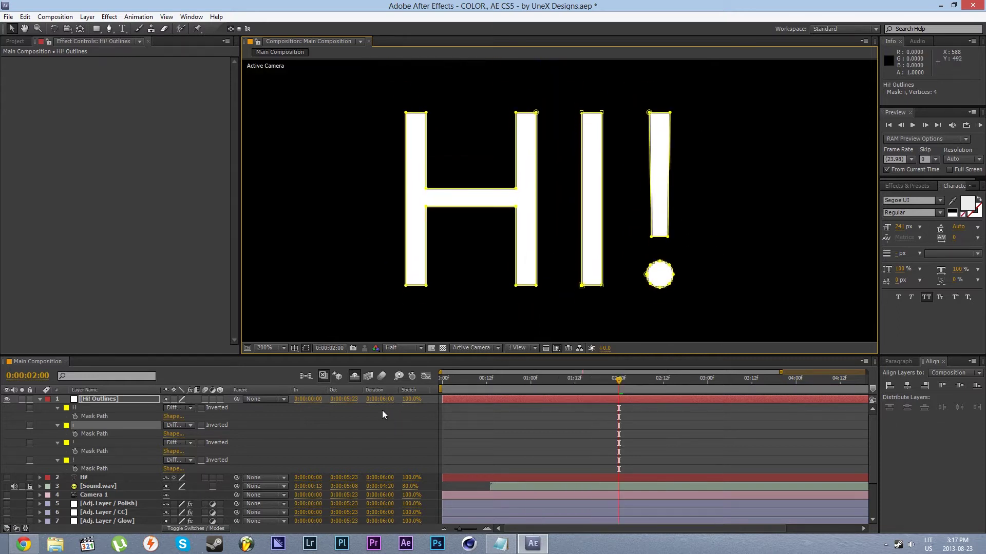
pyautogui.moveTo(382, 411); pyautogui.dragTo(120, 466)
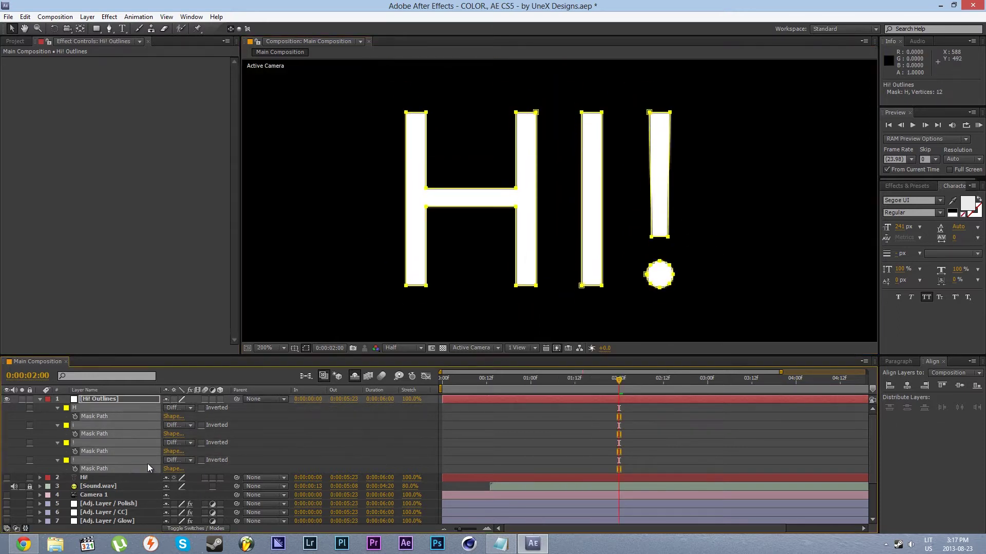
pyautogui.click(254, 443)
# Step: Add a Point light named Light 1 via New > Light with default settings
pyautogui.click(94, 416)
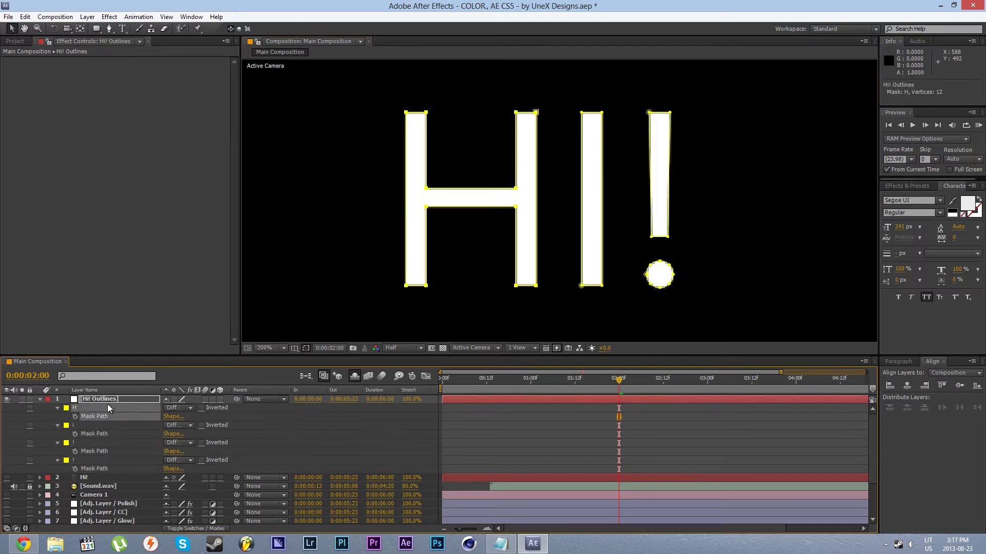
pyautogui.rightClick(293, 432)
pyautogui.moveTo(332, 336)
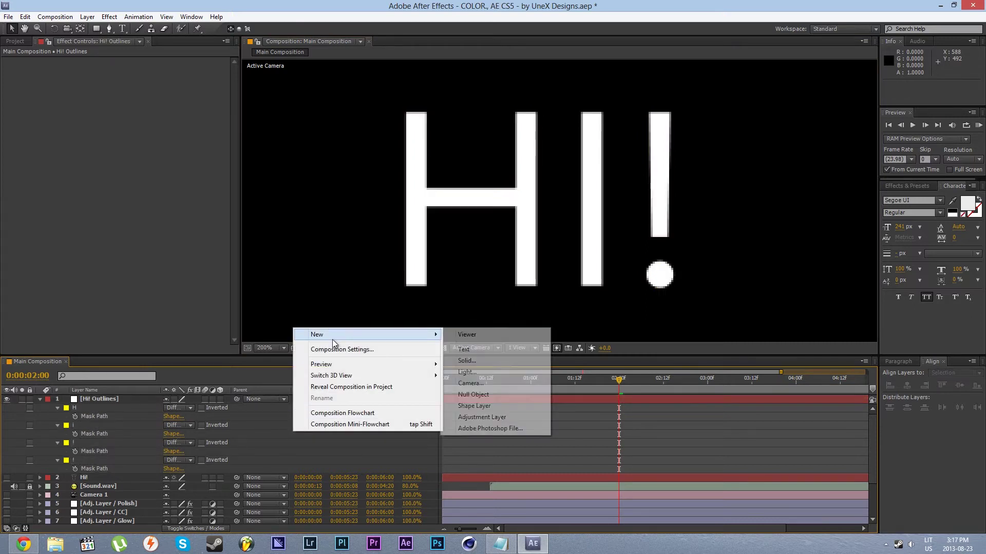
pyautogui.click(495, 373)
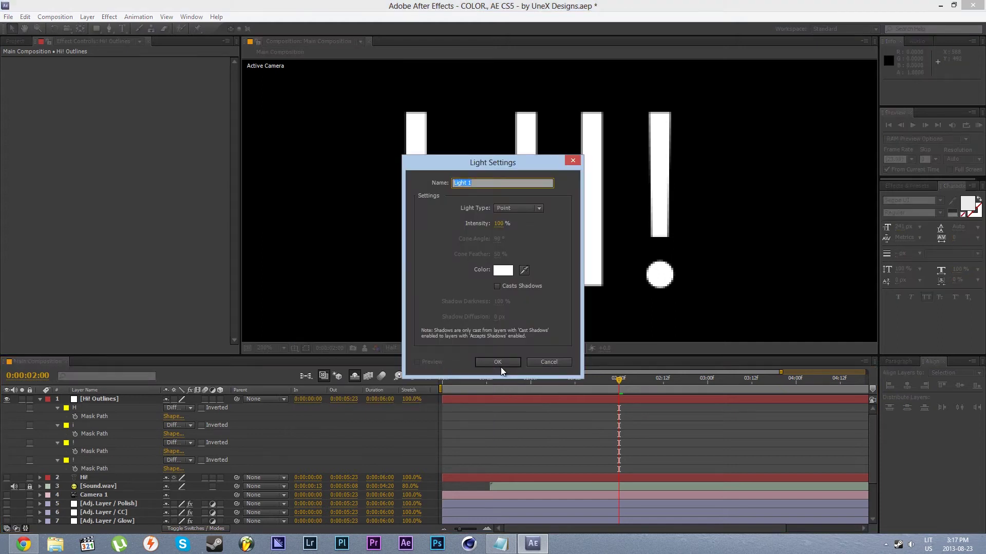
pyautogui.click(507, 211)
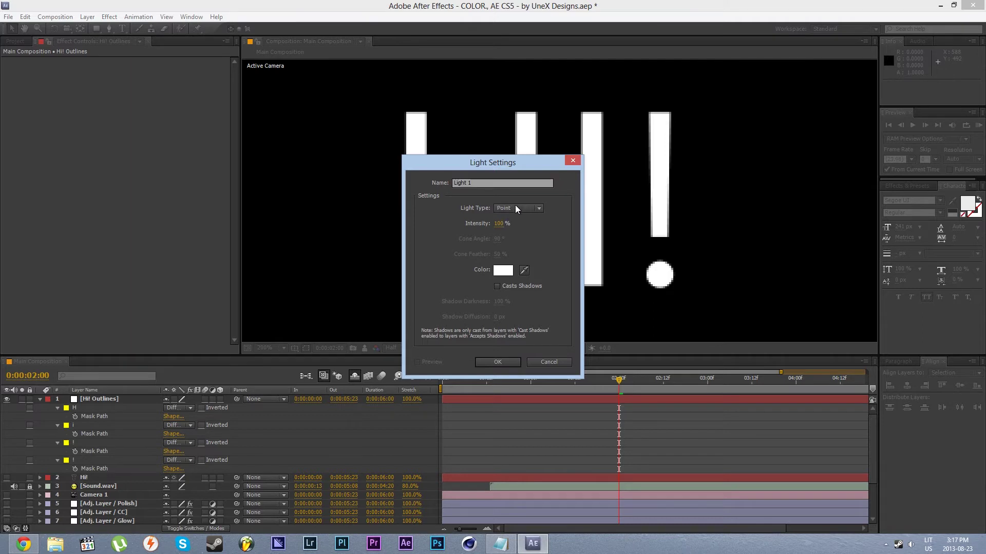
pyautogui.click(496, 362)
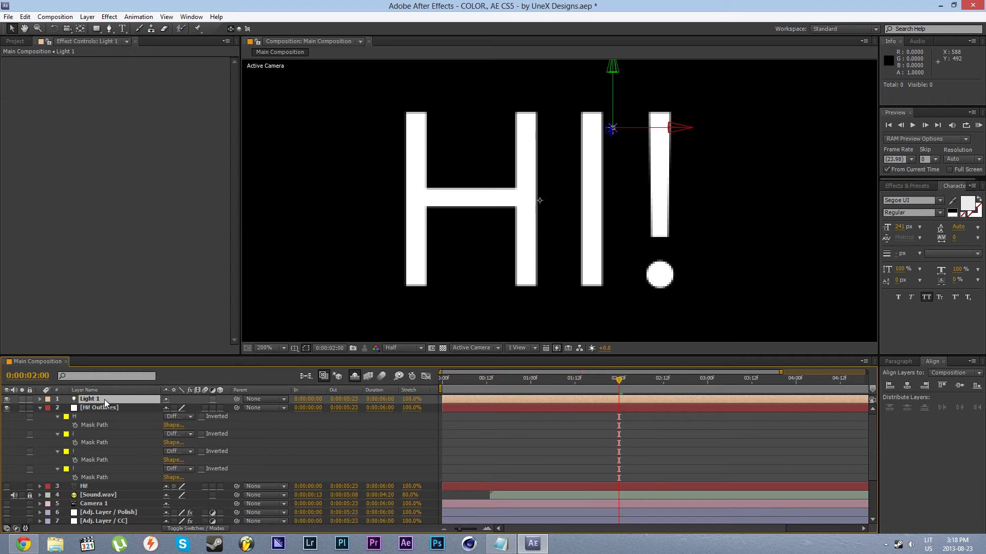
# Step: Copy the H mask path and paste it into Light 1's Position as keyframes
pyautogui.press('p')
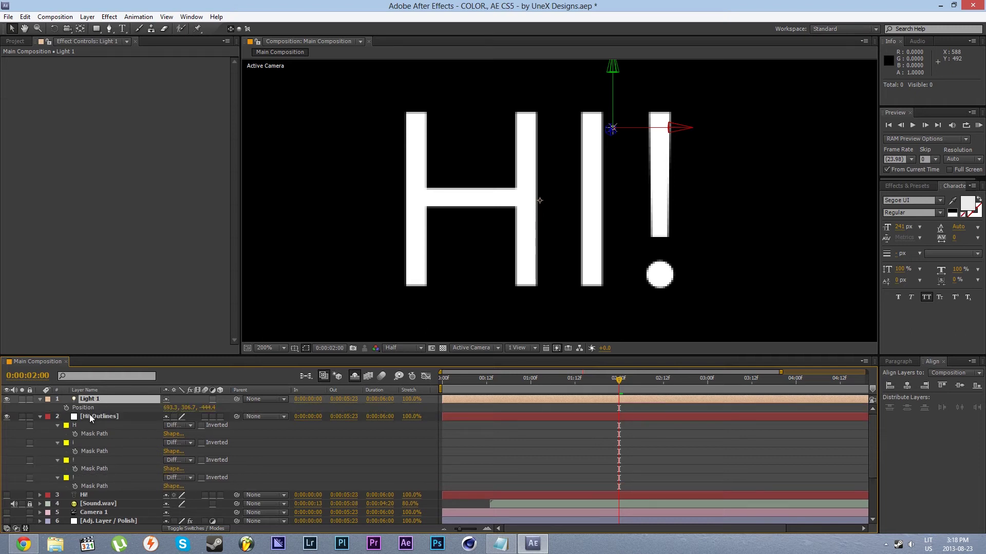
pyautogui.click(88, 417)
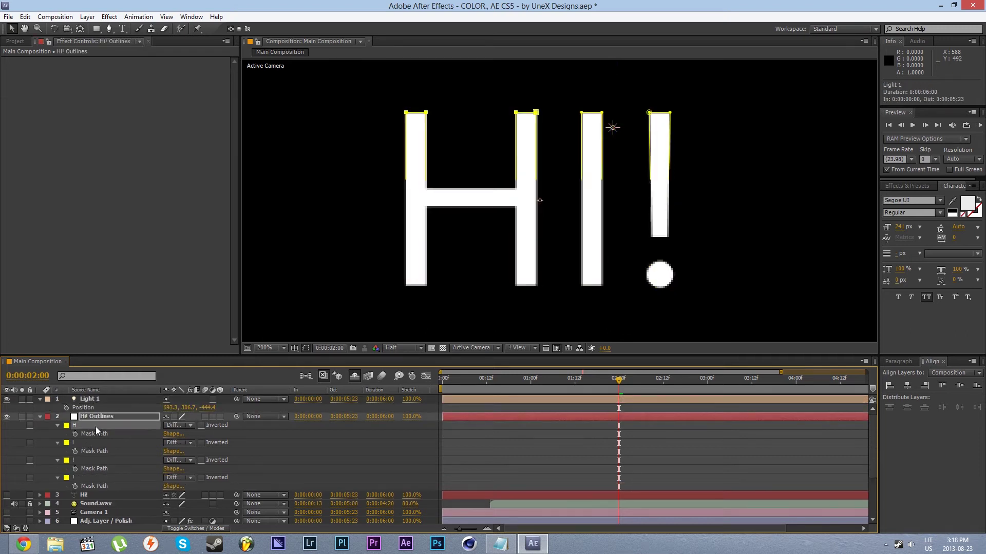
pyautogui.click(96, 434)
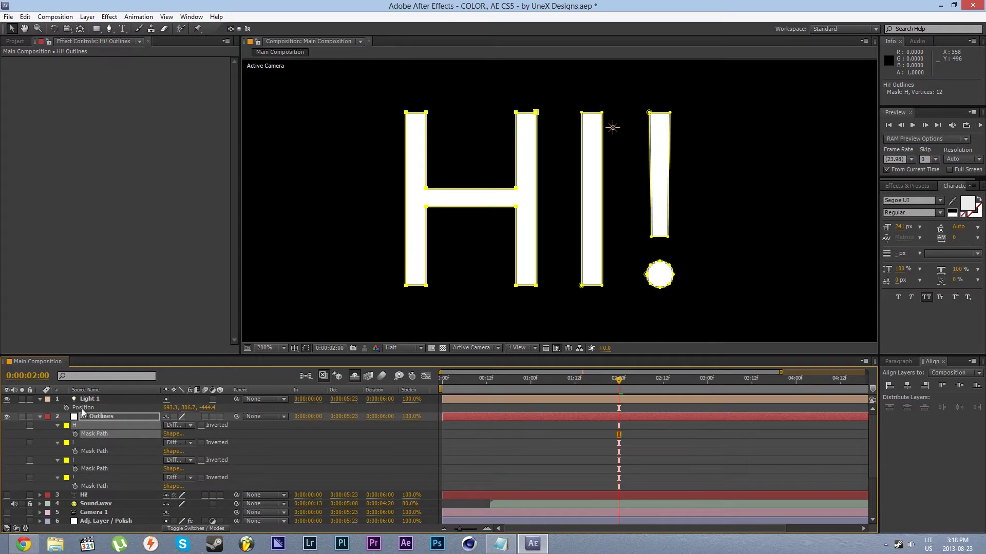
pyautogui.click(84, 408)
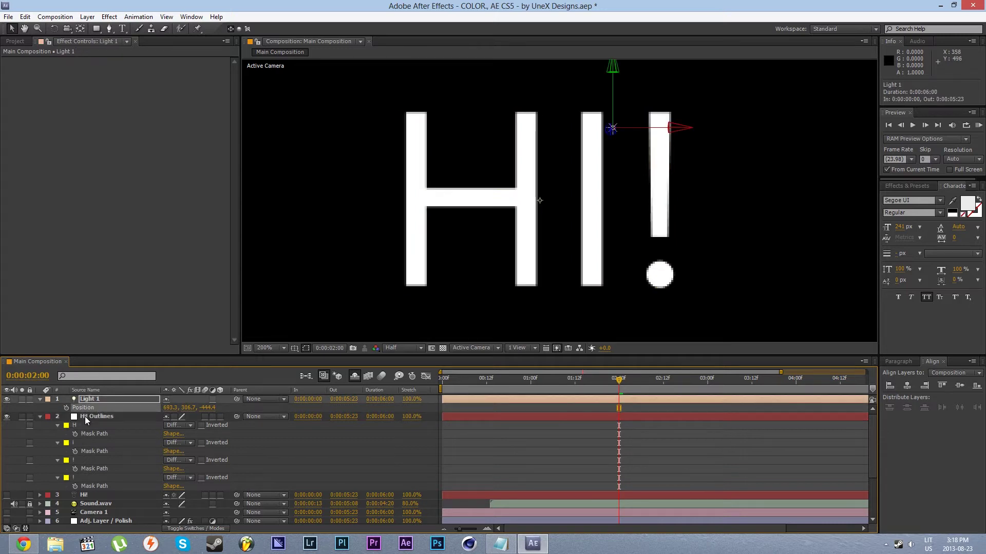
pyautogui.hotkey('ctrl', 'v')
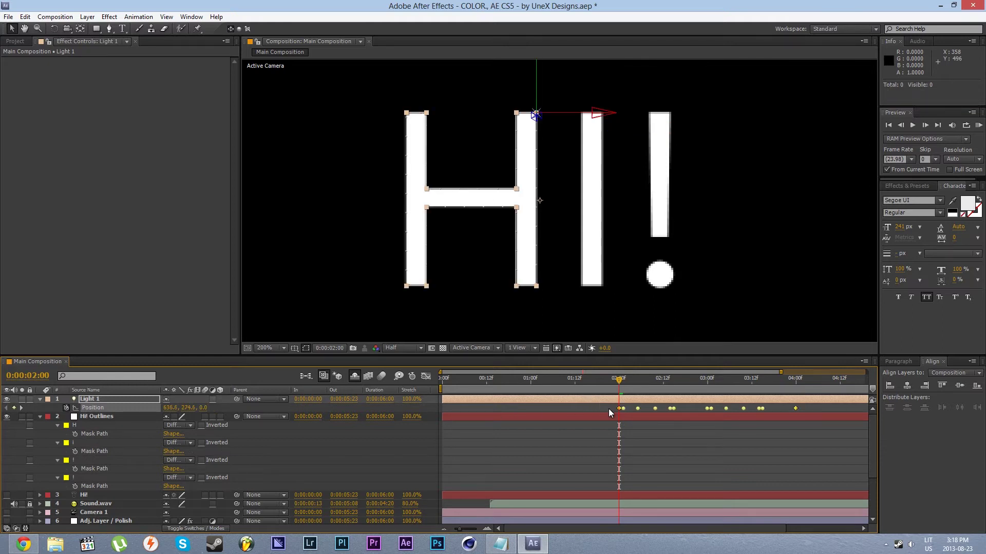
# Step: Shift all Light 1 Position keyframes to start at 0:00:01:00
pyautogui.moveTo(609, 409); pyautogui.dragTo(802, 408)
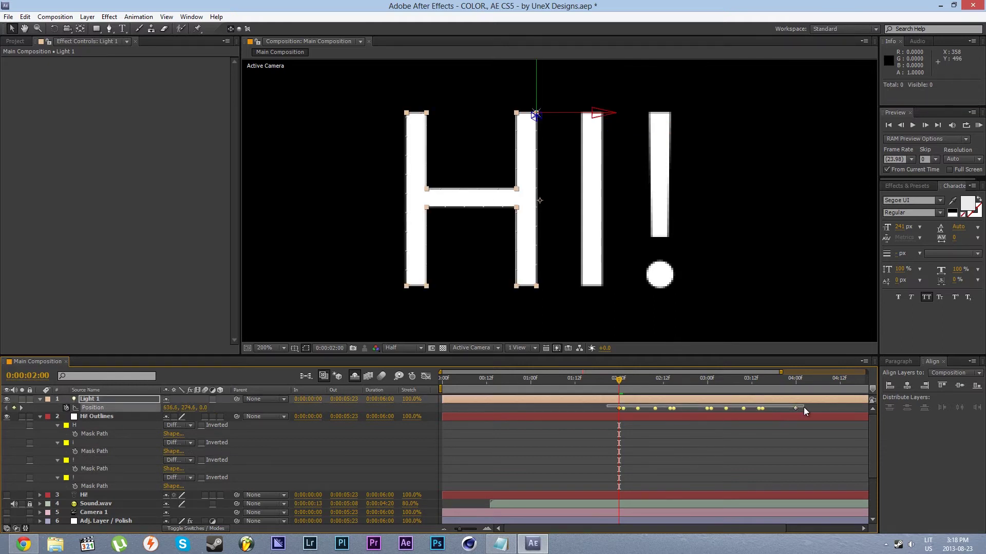
pyautogui.click(531, 381)
pyautogui.moveTo(622, 412); pyautogui.dragTo(530, 414)
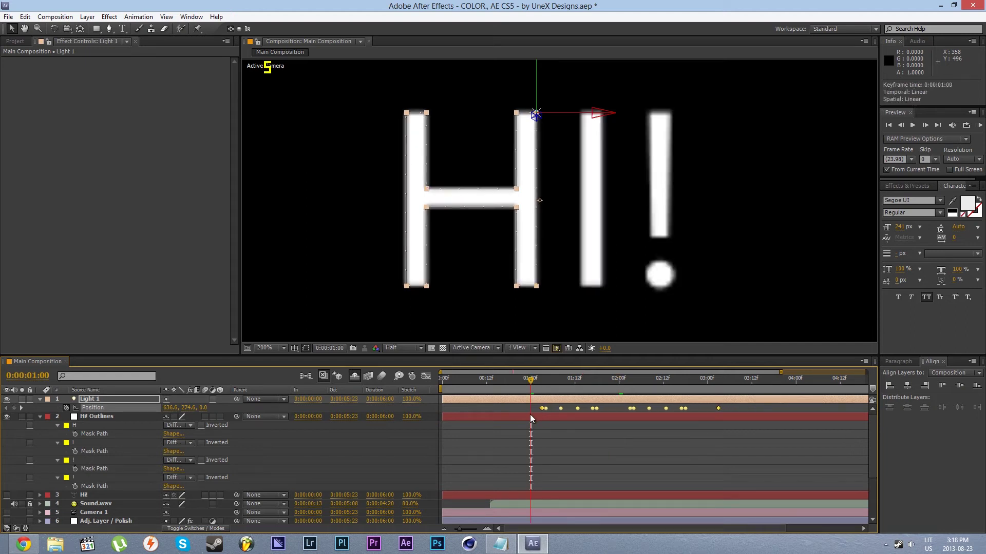
pyautogui.click(551, 436)
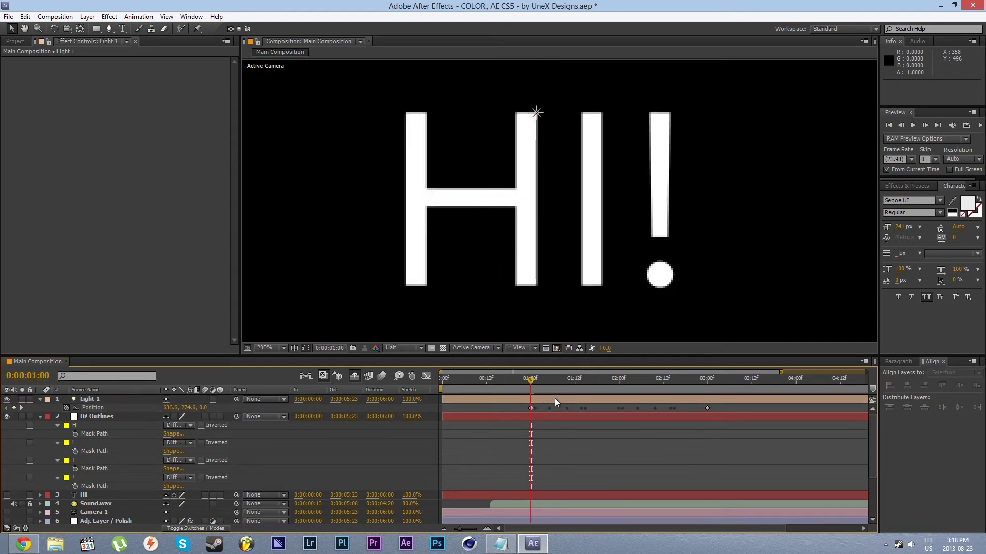
pyautogui.click(555, 398)
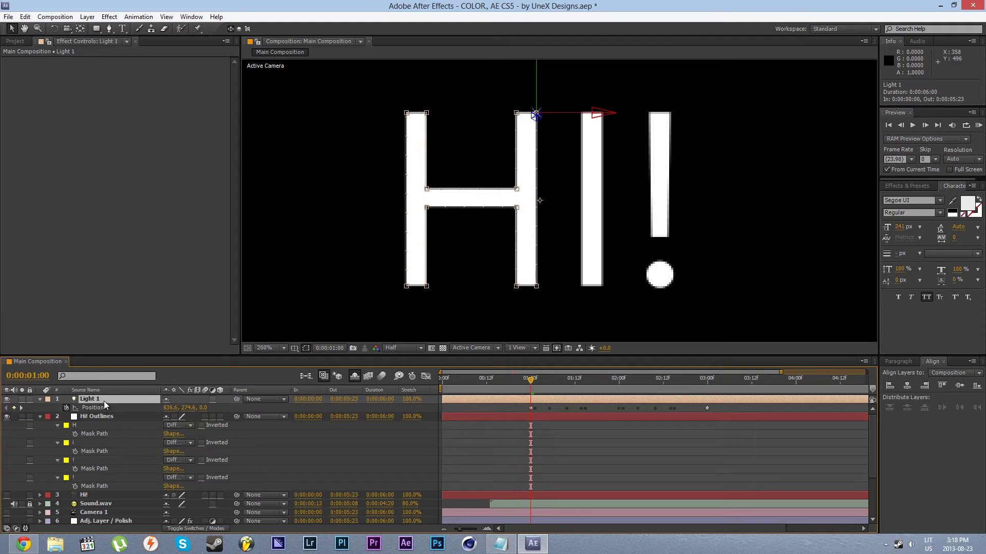
# Step: Duplicate Light 1 into Light 2 and give it the letter i outline as its Position path
pyautogui.hotkey('ctrl', 'd')
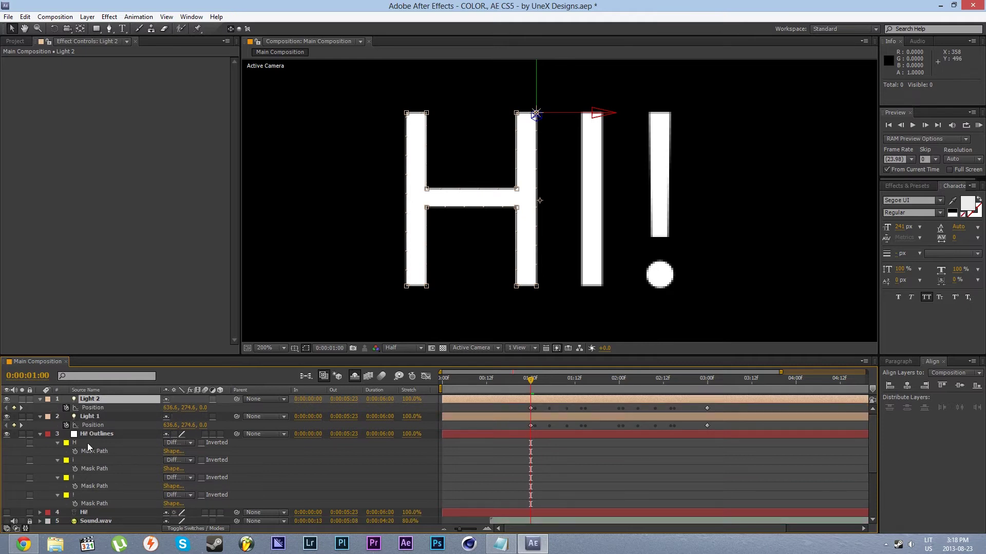
pyautogui.click(67, 407)
pyautogui.click(95, 468)
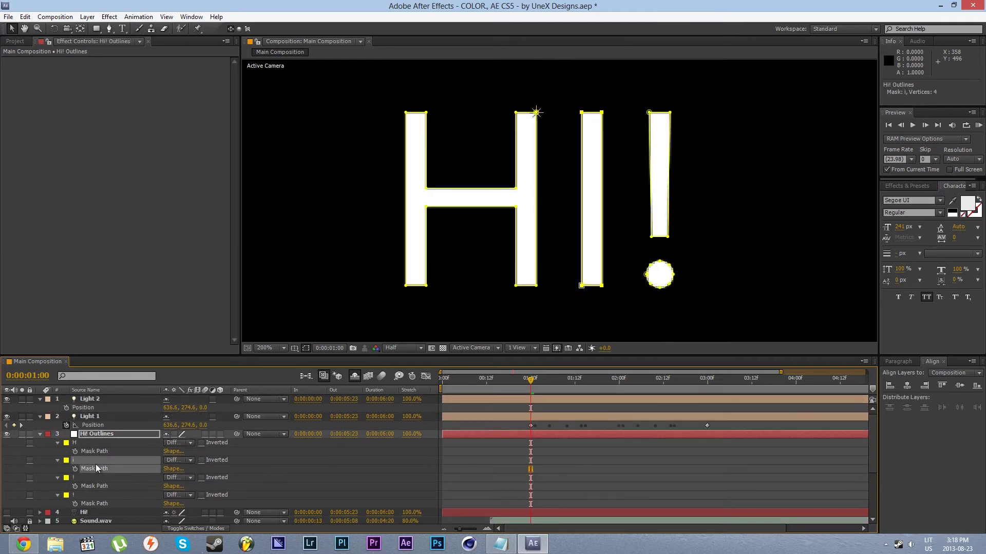
pyautogui.click(91, 407)
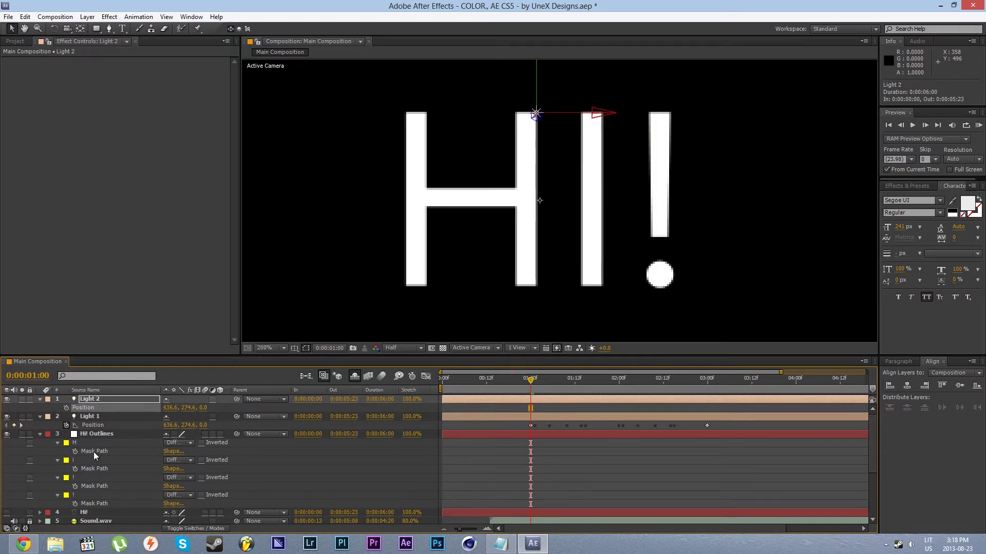
pyautogui.hotkey('ctrl', 'v')
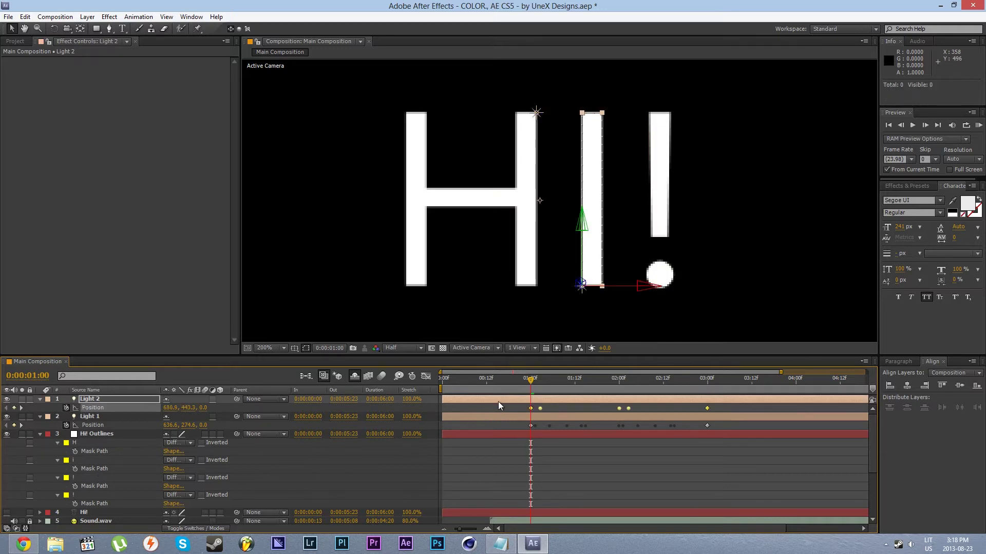
# Step: Duplicate Light 2 into Light 3 and give it the exclamation mark outline as its path
pyautogui.hotkey('ctrl', 'd')
pyautogui.press('p')
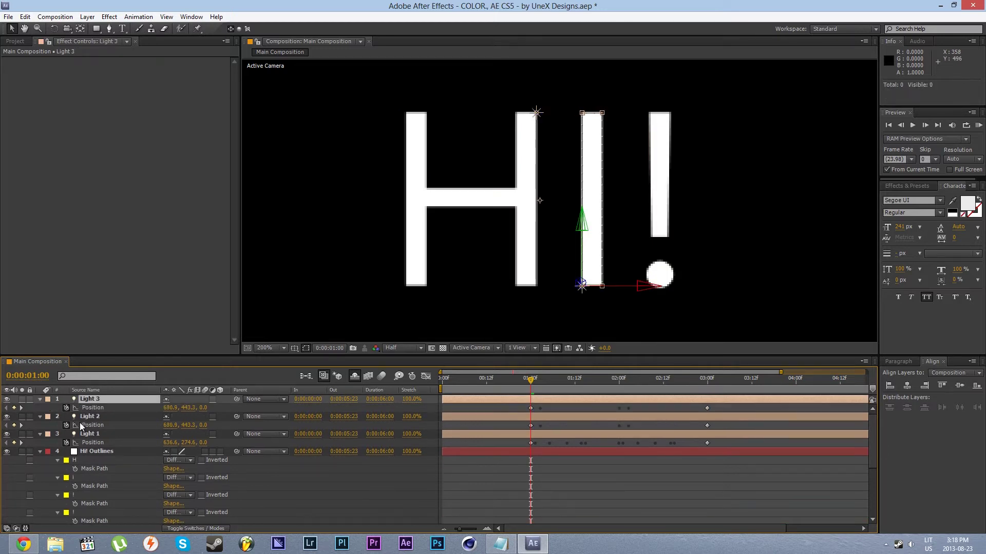
pyautogui.click(66, 407)
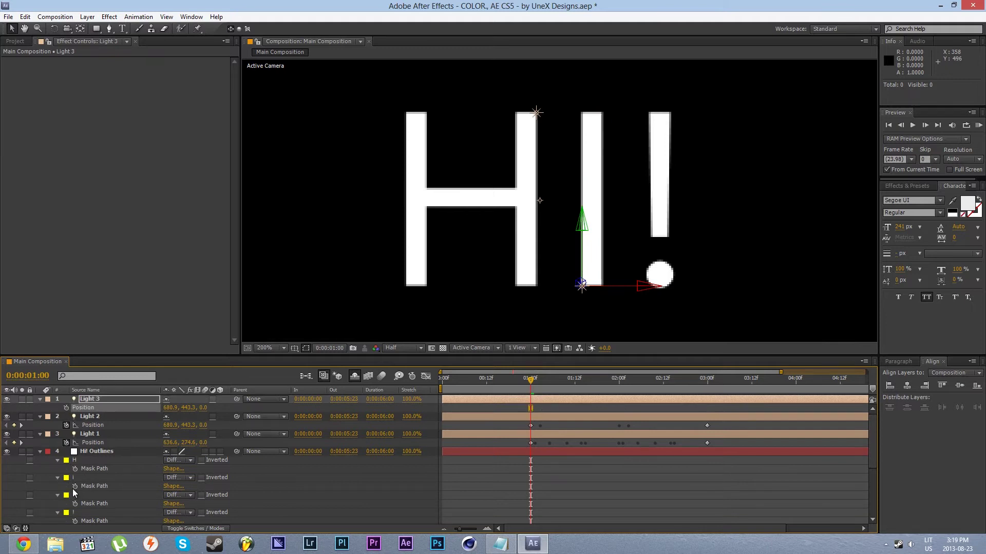
pyautogui.click(96, 501)
pyautogui.hotkey('ctrl', 'c')
pyautogui.click(91, 408)
pyautogui.hotkey('ctrl', 'v')
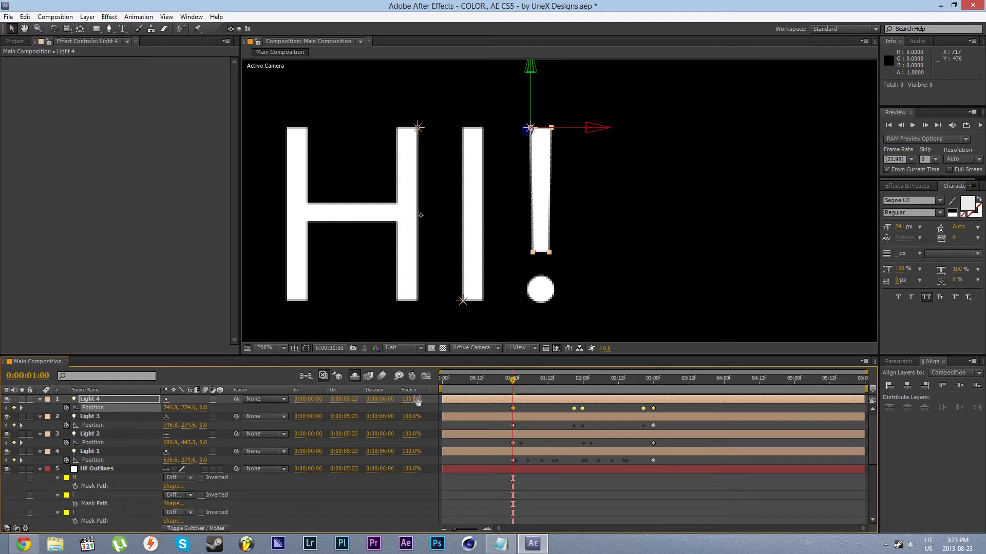
# Step: Replace Light 4's copied keyframes with the correct letter outline as its Position path
pyautogui.click(66, 408)
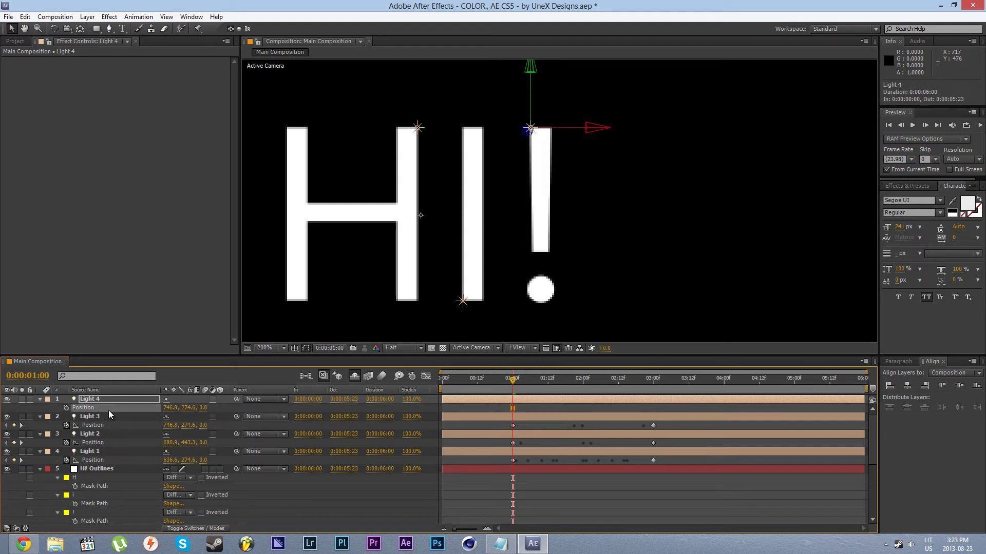
pyautogui.hotkey('ctrl', 'v')
pyautogui.hotkey('ctrl', 'z')
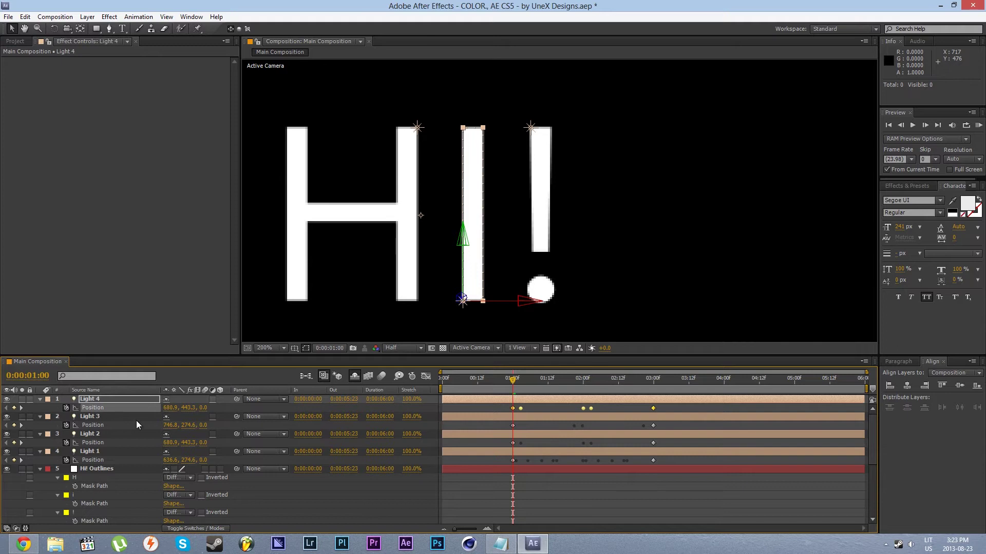
pyautogui.hotkey('ctrl', 'shift', 'z')
pyautogui.hotkey('ctrl', 'z')
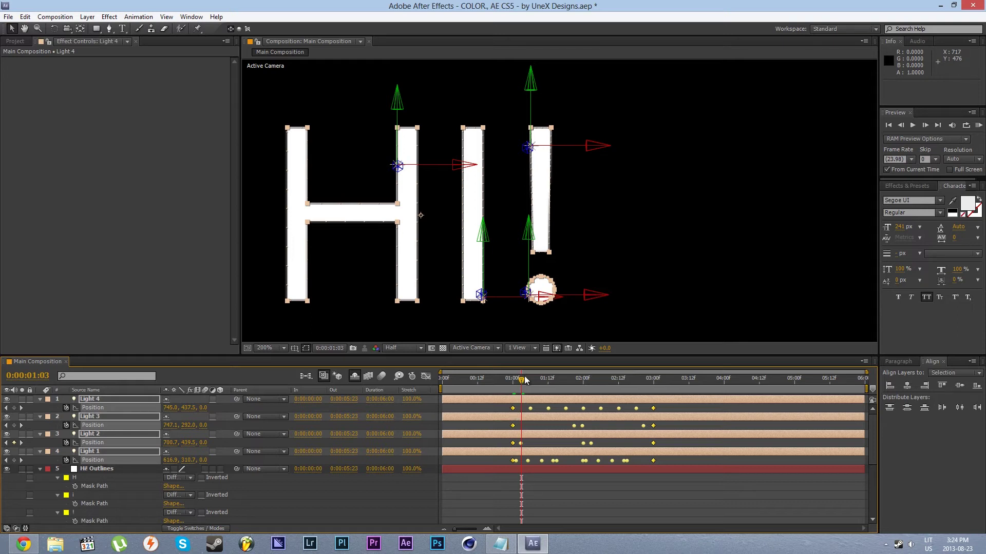
# Step: Apply Easy Ease to the lights' Position keyframes, then select the four final keyframes at 3:00
pyautogui.moveTo(534, 380); pyautogui.dragTo(563, 387)
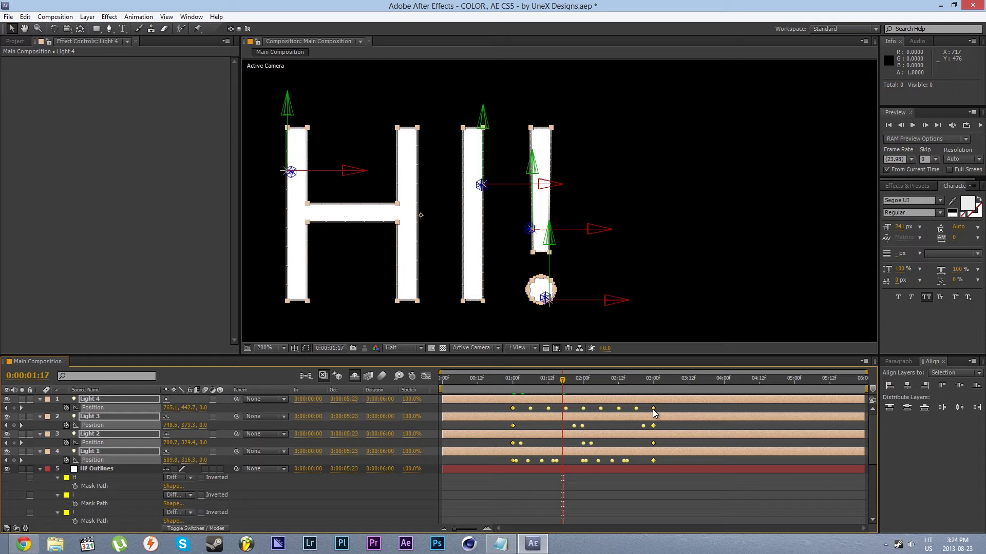
pyautogui.rightClick(654, 411)
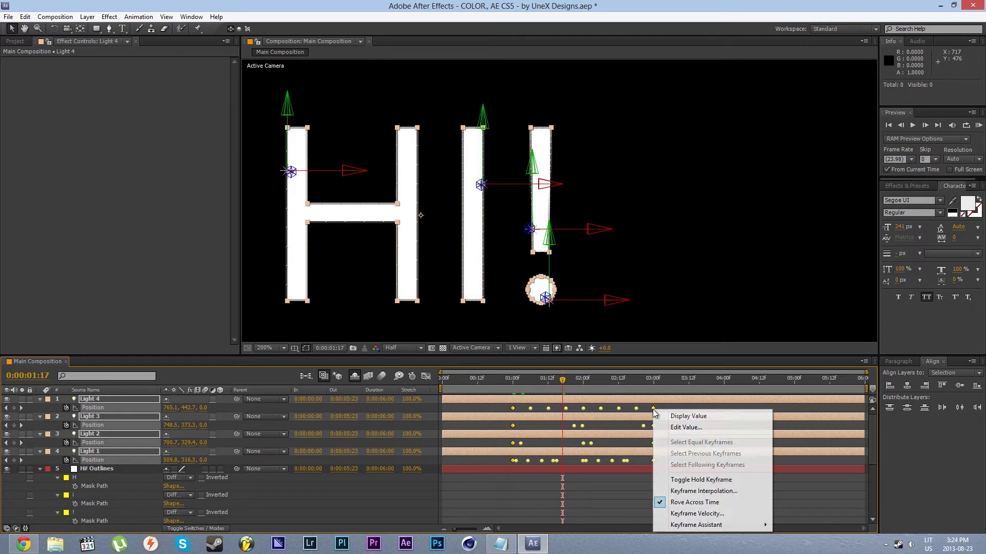
pyautogui.moveTo(672, 524)
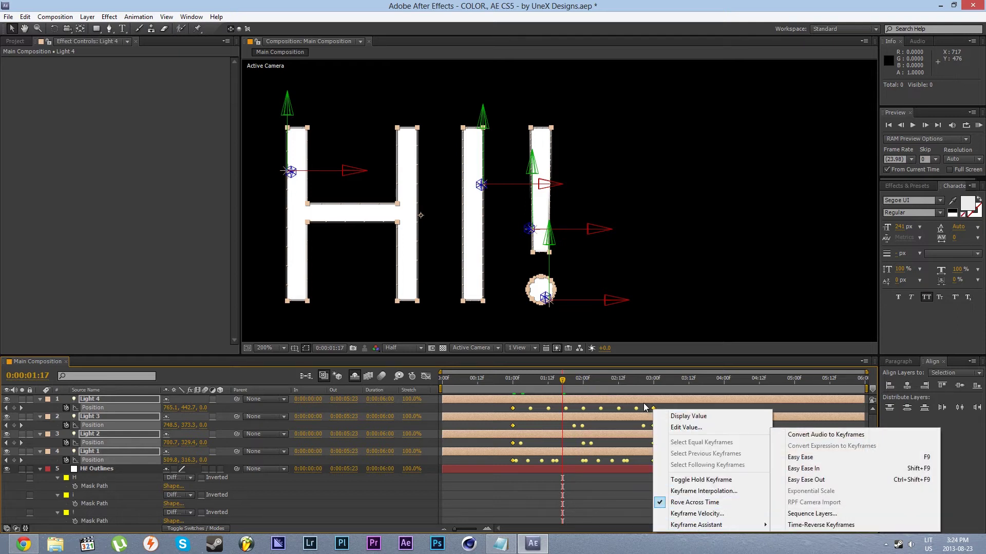
pyautogui.moveTo(702, 526)
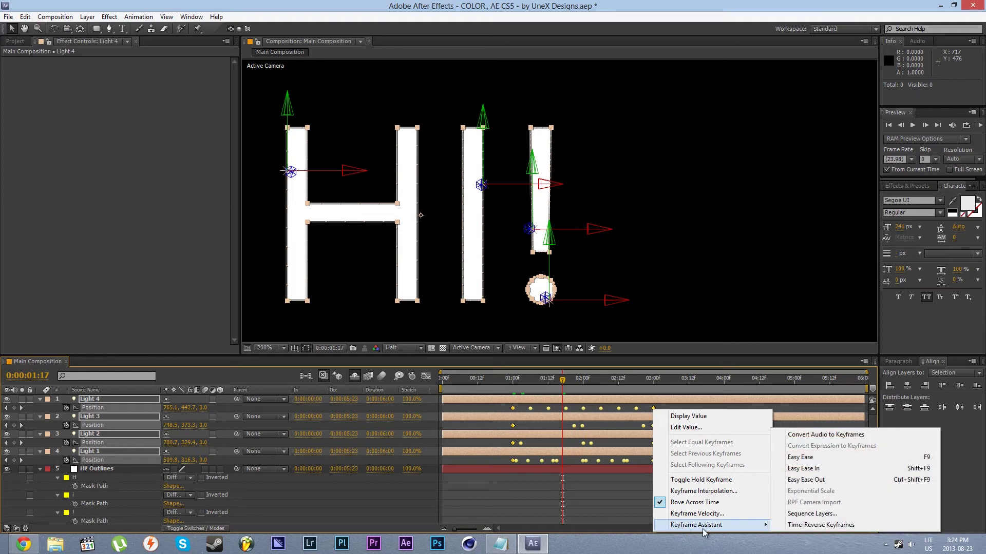
pyautogui.click(791, 458)
pyautogui.hotkey('ctrl', 'z')
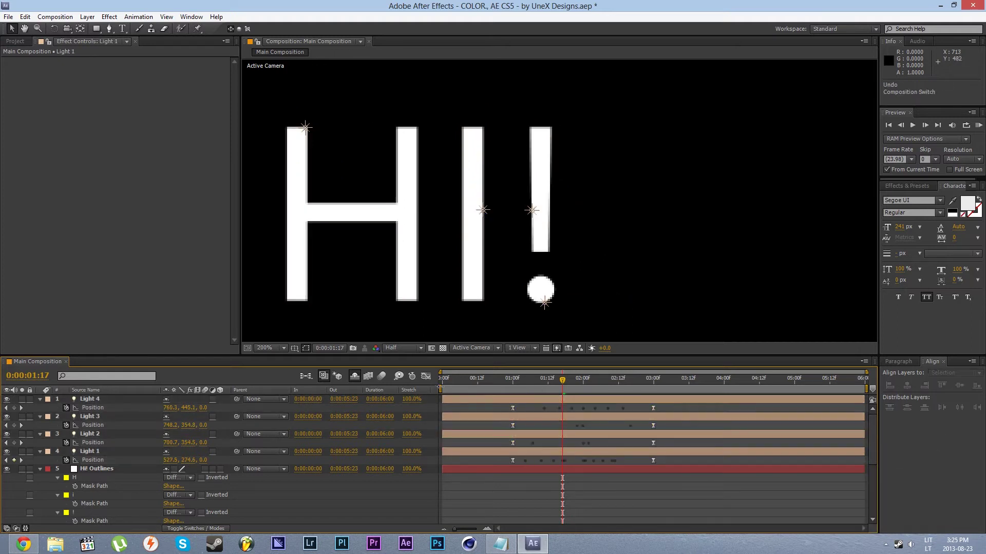
pyautogui.moveTo(668, 405); pyautogui.dragTo(642, 462)
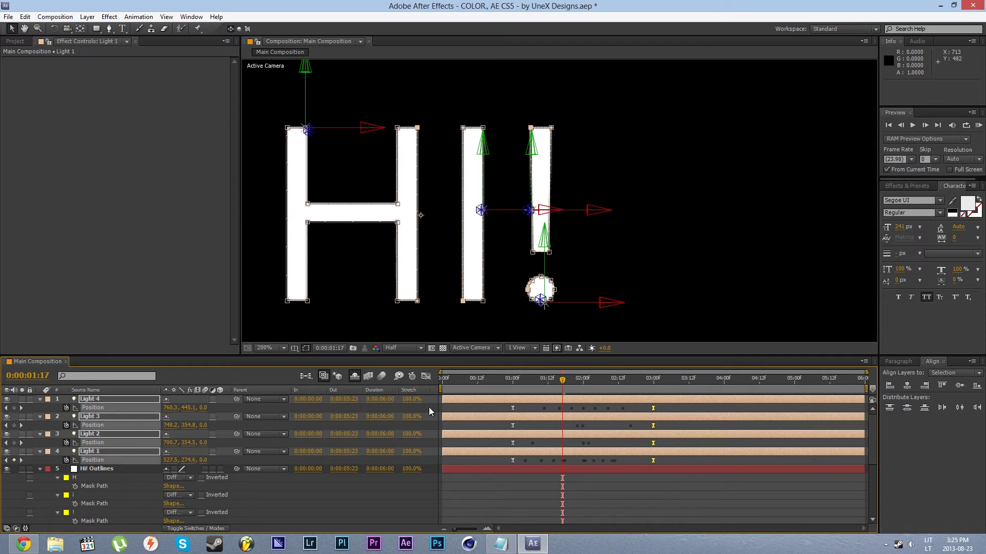
# Step: In the speed graph, extend the ease into the lights' final Position keyframes to 79% influence
pyautogui.click(425, 377)
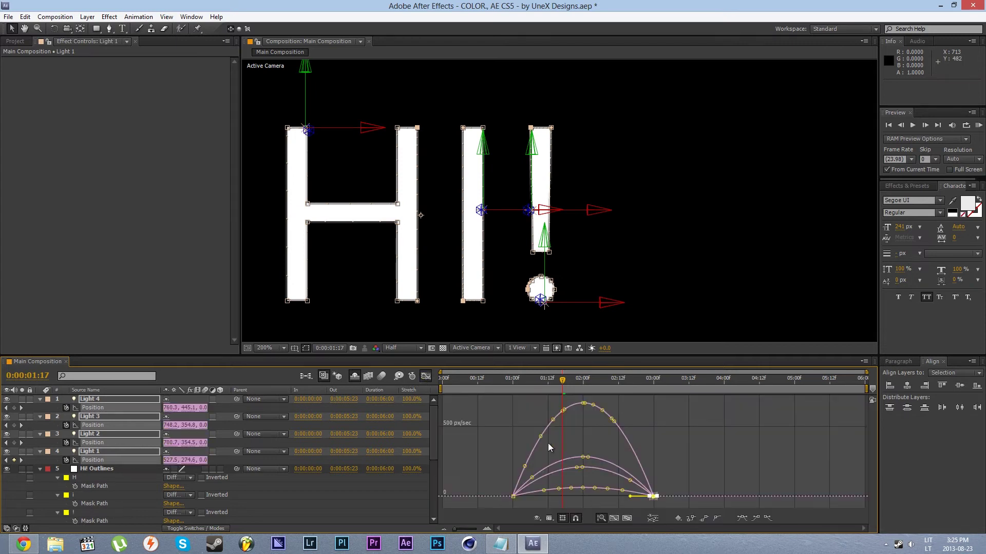
pyautogui.moveTo(629, 497); pyautogui.dragTo(565, 437)
pyautogui.moveTo(562, 380); pyautogui.dragTo(539, 429)
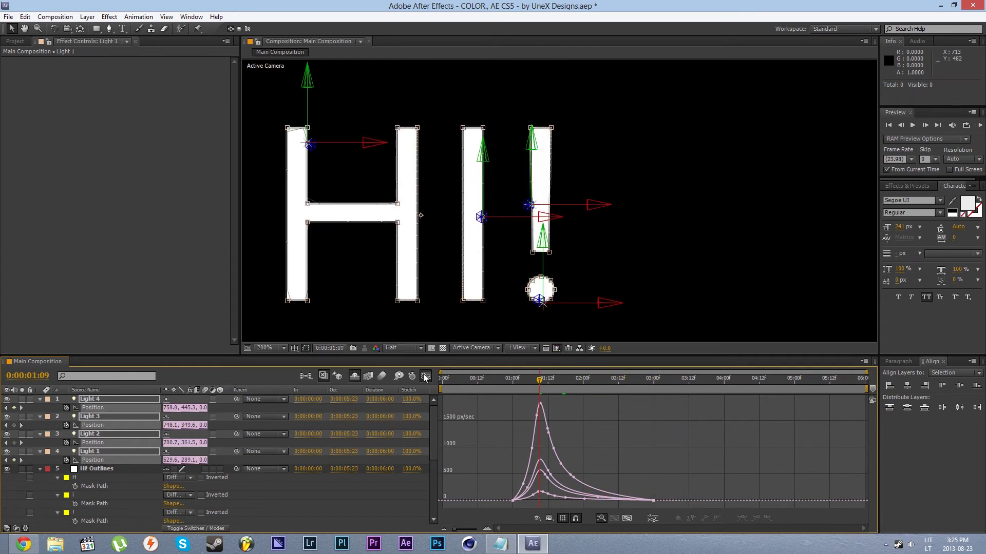
pyautogui.click(425, 376)
pyautogui.hotkey('ctrl', '`')
# Step: Delete the Hi! Outlines and Hi! layers
pyautogui.click(87, 436)
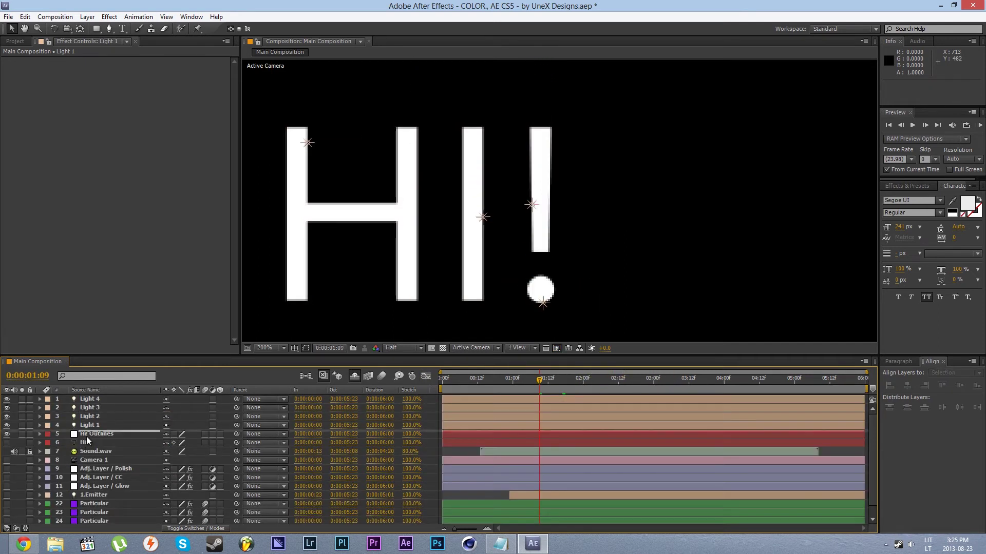
pyautogui.keyDown('shift'); pyautogui.click(89, 441); pyautogui.keyUp('shift')
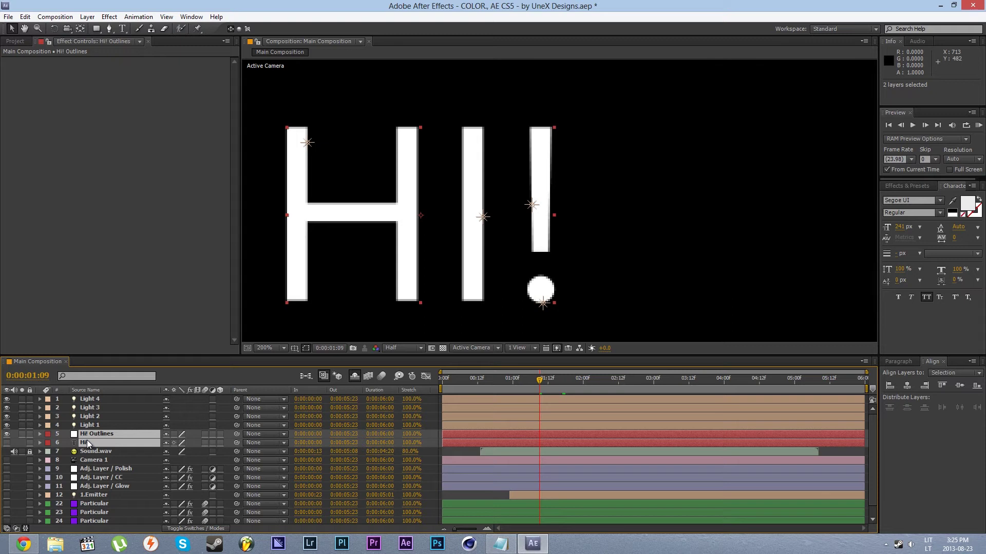
pyautogui.press('Delete')
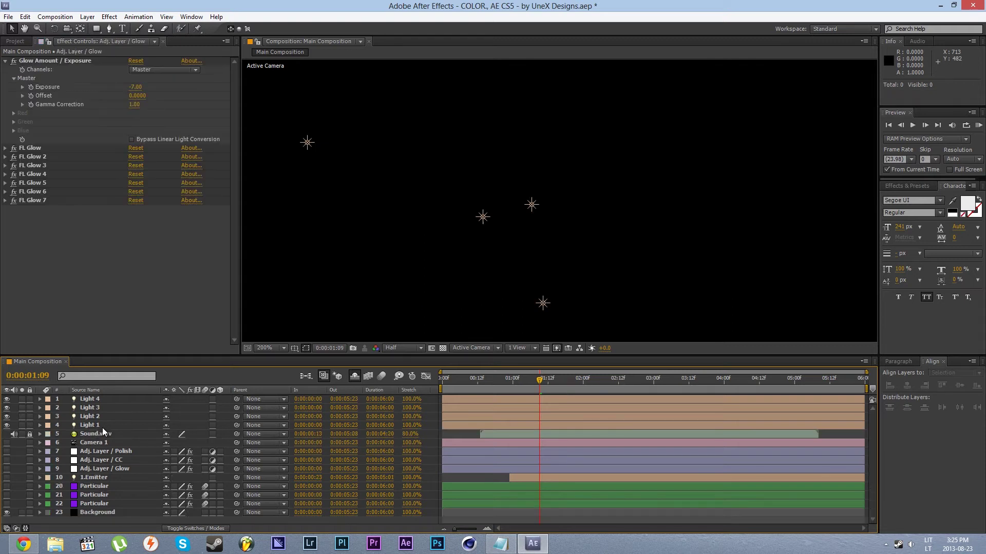
# Step: Rename Light 1 to 1.Emitter
pyautogui.click(102, 427)
pyautogui.keyDown('shift'); pyautogui.click(103, 399); pyautogui.keyUp('shift')
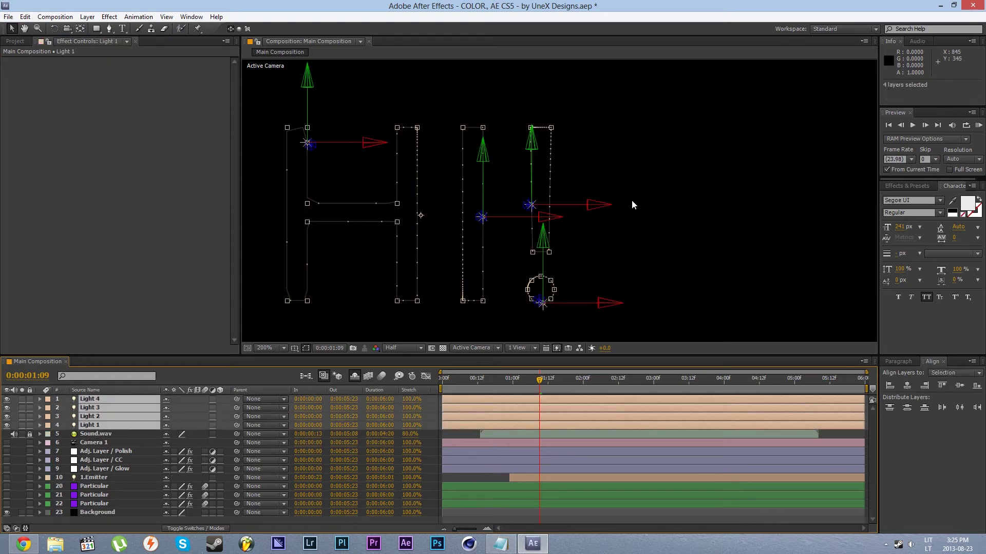
pyautogui.scroll(-1, 631, 199)
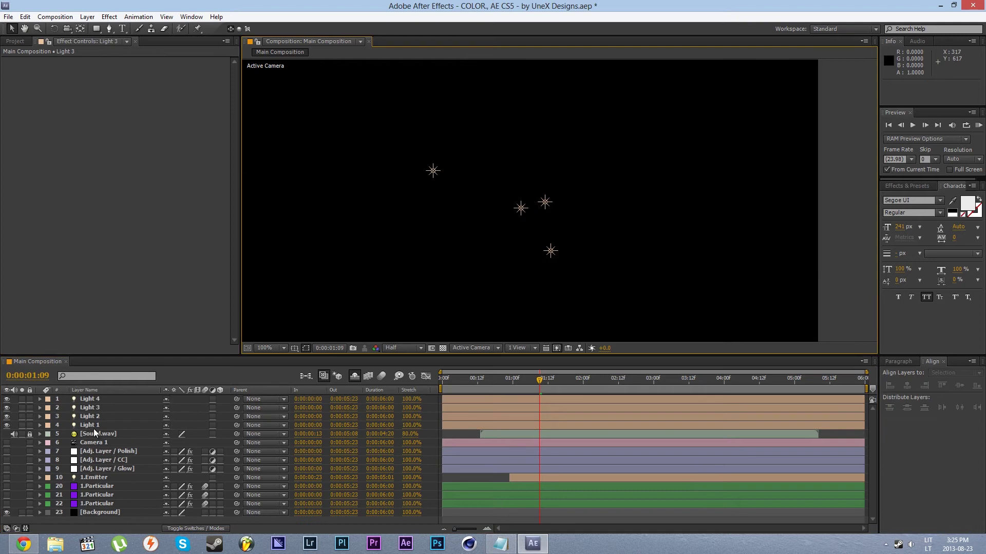
pyautogui.click(94, 428)
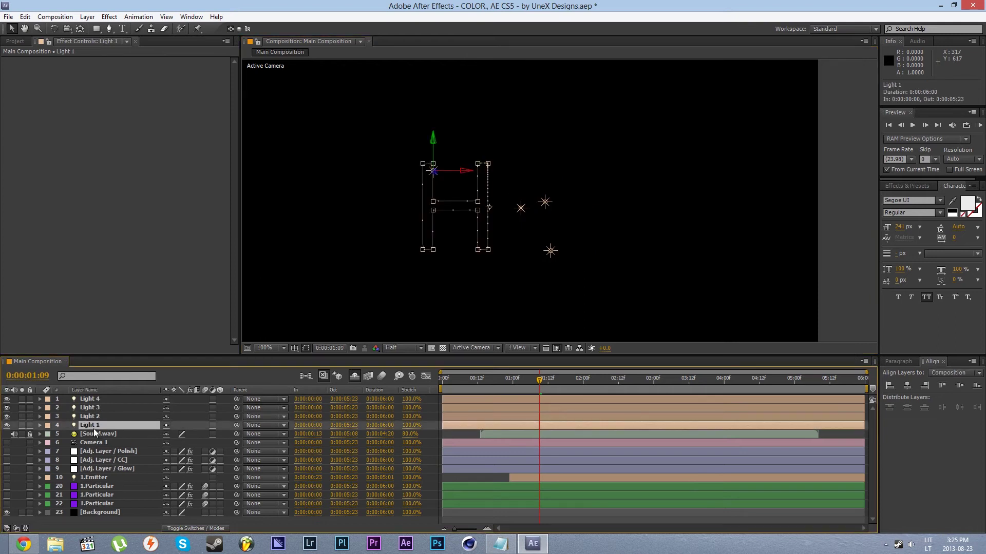
pyautogui.scroll(1, 333, 299)
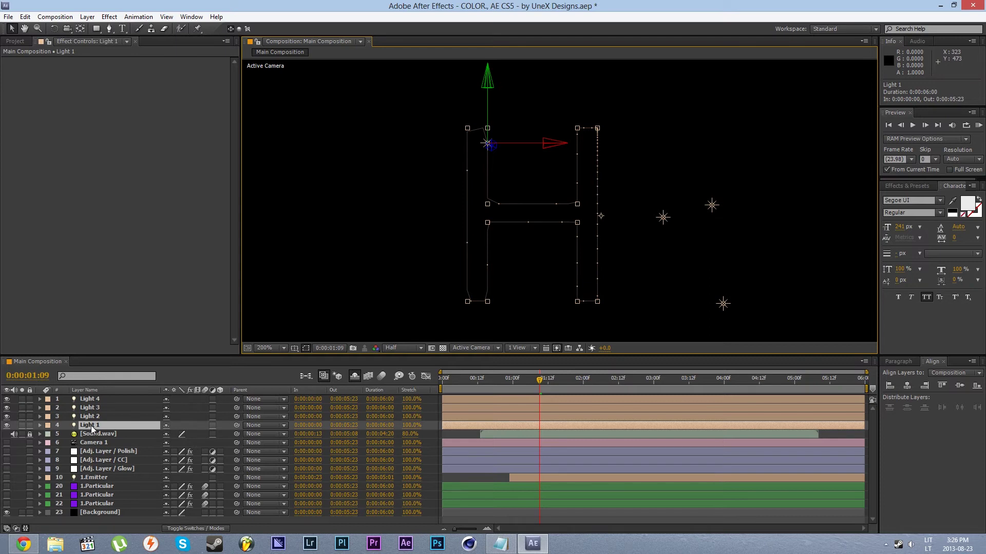
pyautogui.moveTo(92, 429); pyautogui.dragTo(118, 435)
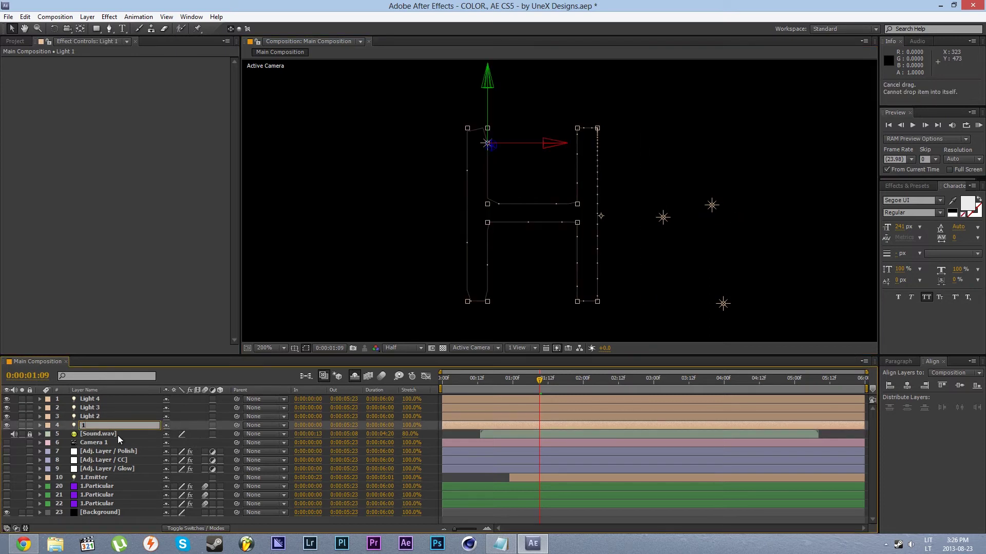
pyautogui.write('.Emitter')
pyautogui.press('Return')
# Step: At frame 1:21, turn on the three 1.Particular layers and centre the particle trails
pyautogui.click(574, 381)
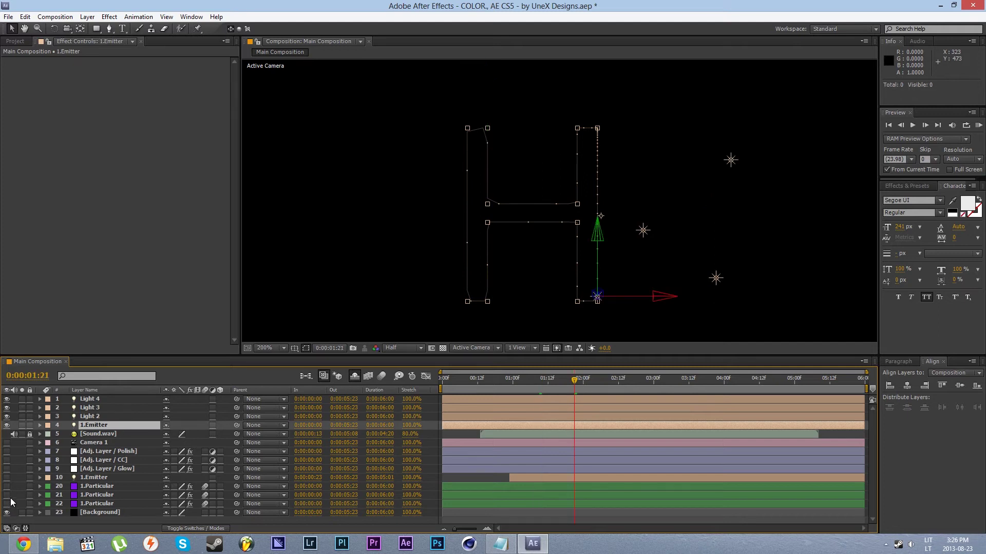
pyautogui.moveTo(7, 504); pyautogui.dragTo(7, 486)
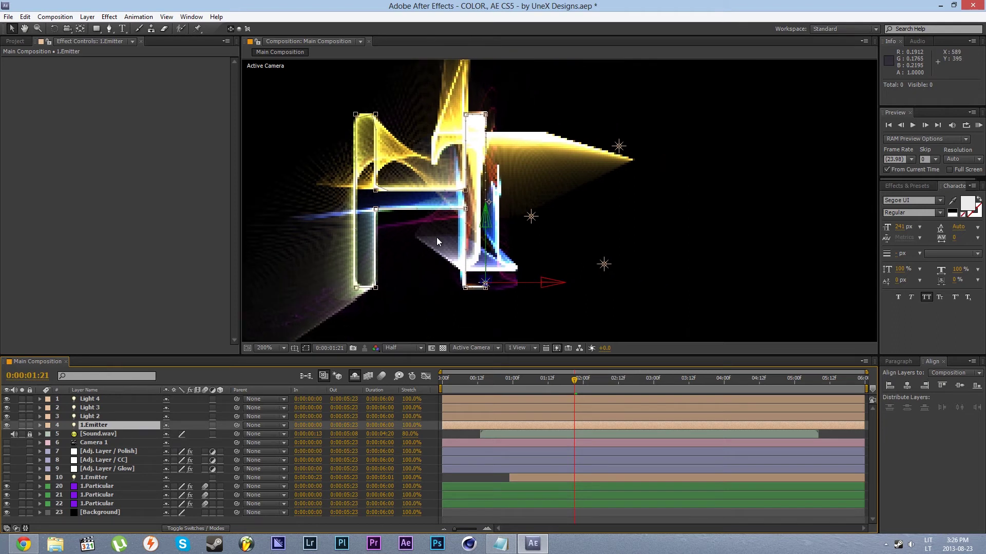
pyautogui.moveTo(548, 251); pyautogui.dragTo(437, 237)
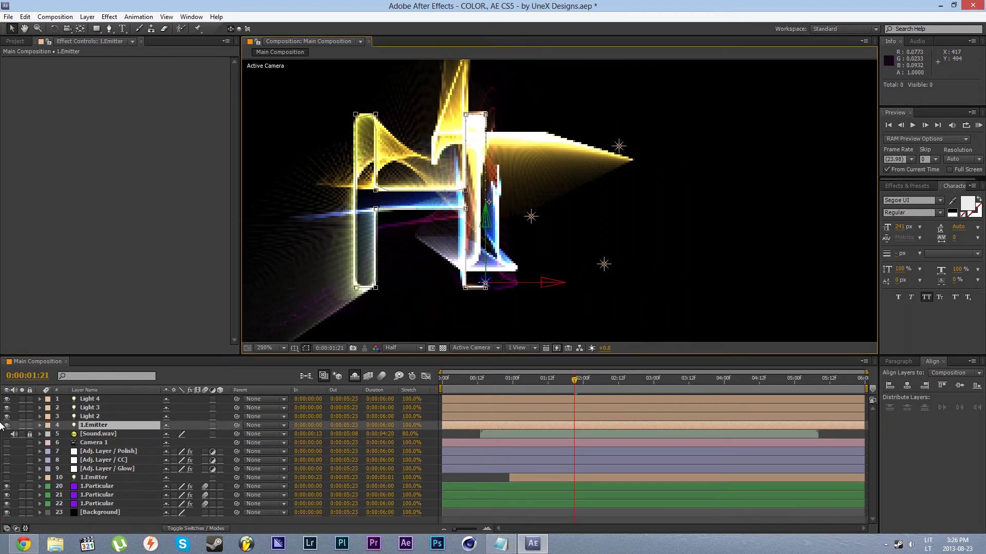
# Step: Duplicate the three 1.Particular layers and move the copies up the layer stack
pyautogui.click(96, 503)
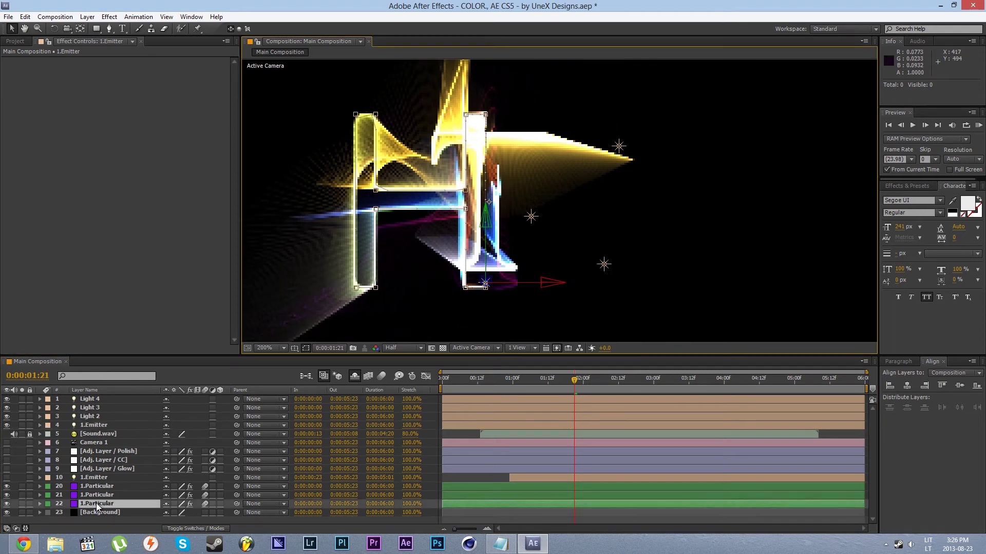
pyautogui.keyDown('shift'); pyautogui.click(91, 487); pyautogui.keyUp('shift')
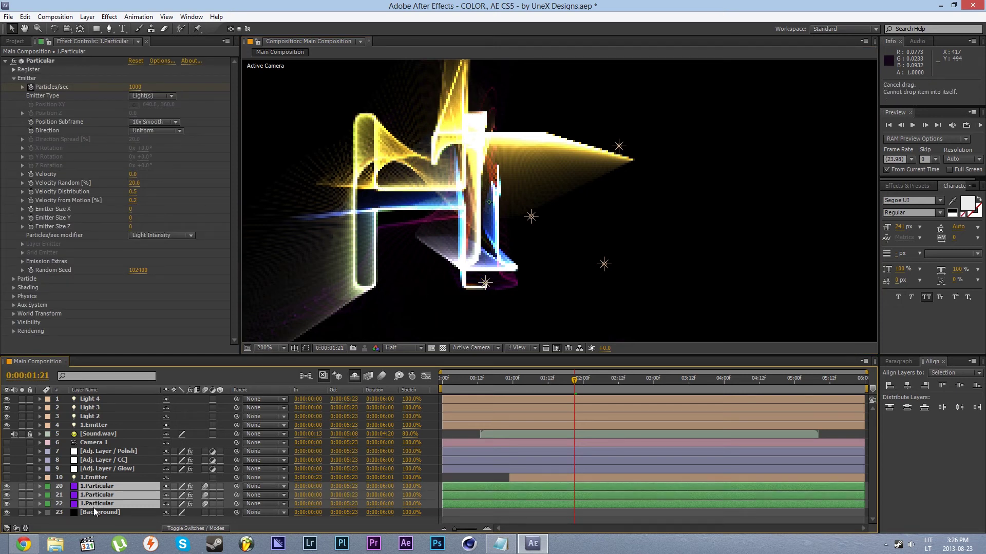
pyautogui.hotkey('ctrl', 'd')
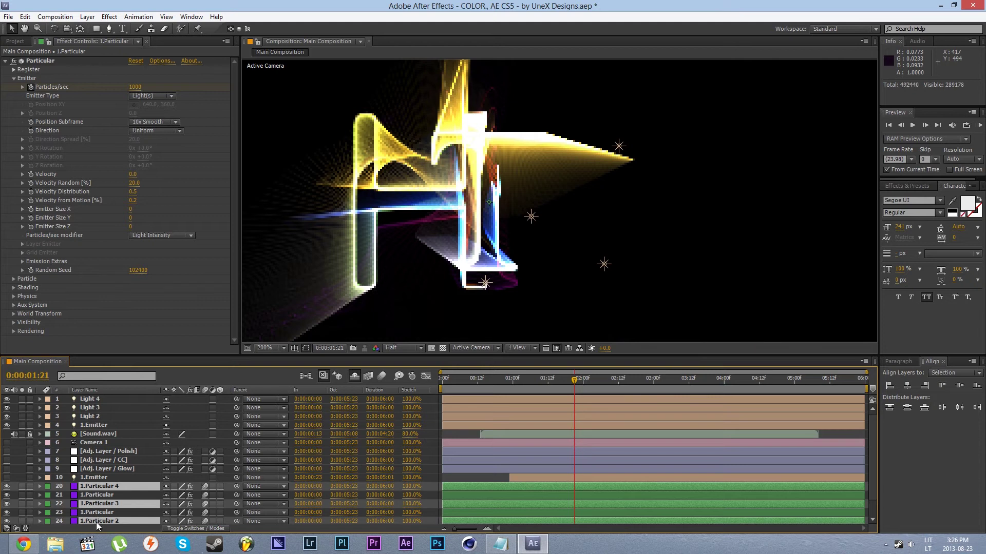
pyautogui.moveTo(97, 522); pyautogui.dragTo(100, 496)
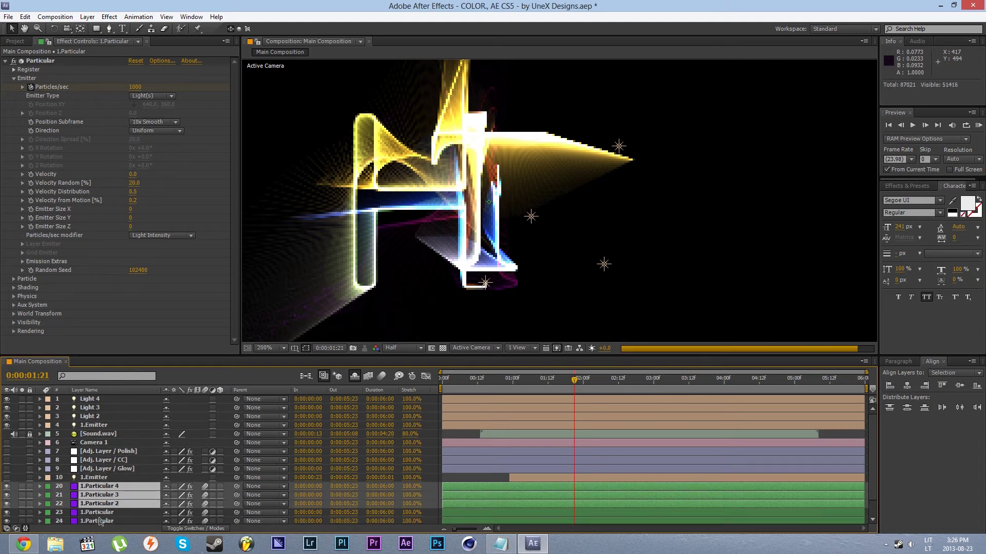
# Step: Edit the light emitter name in 1.Particular 2's Particular effect options
pyautogui.click(99, 512)
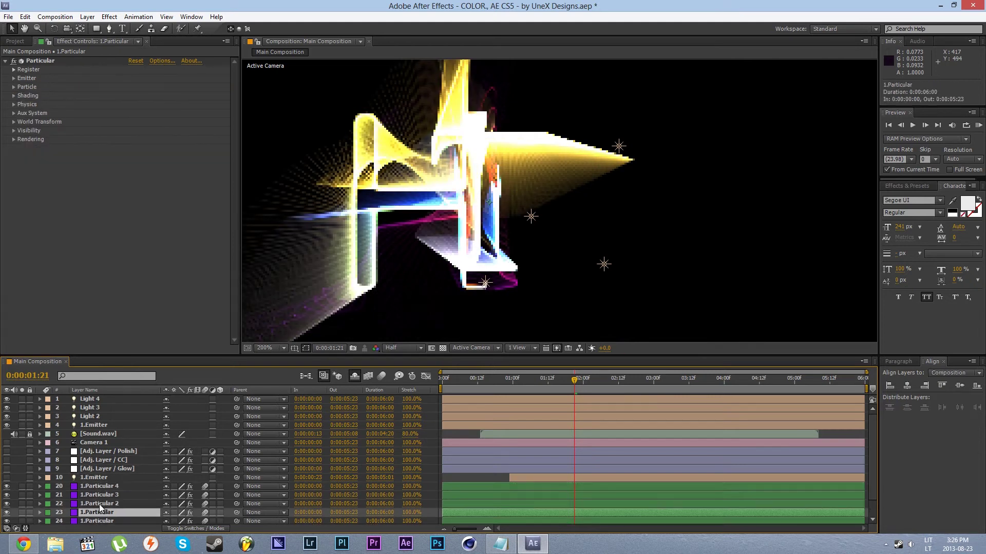
pyautogui.click(99, 505)
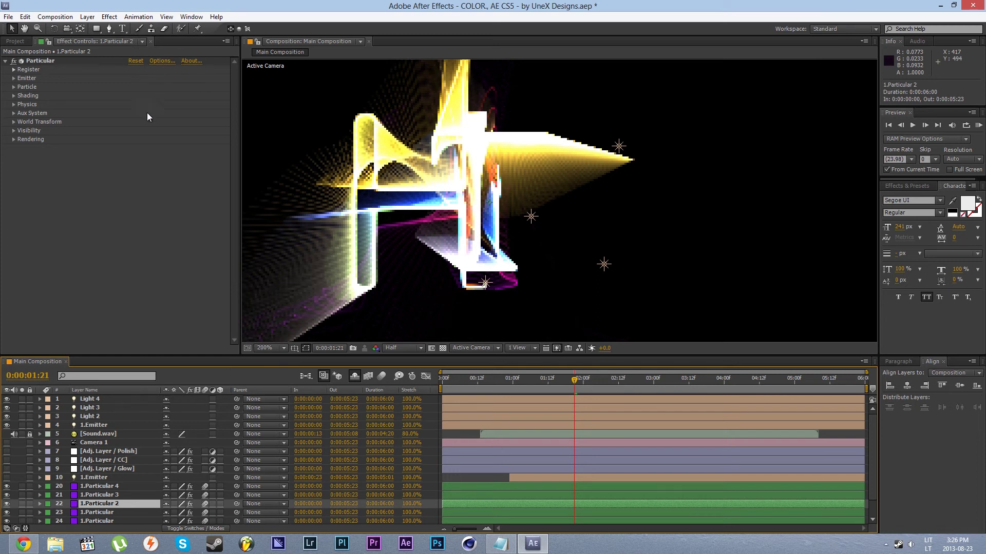
pyautogui.click(161, 60)
pyautogui.click(49, 104)
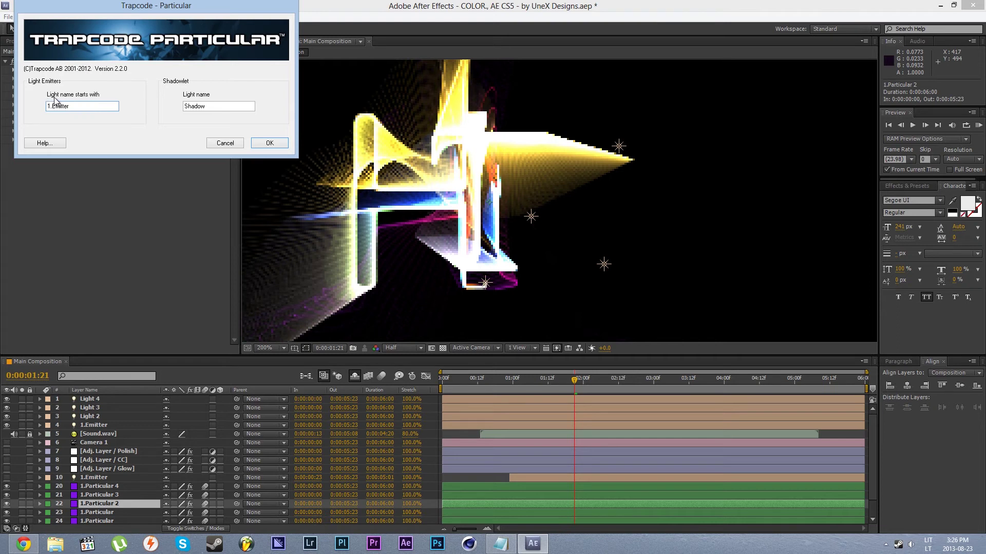
pyautogui.press('BackSpace')
pyautogui.press('BackSpace')
pyautogui.write('c')
pyautogui.click(269, 143)
# Step: Delete the duplicated 1.Particular 2, 3 and 4 layers
pyautogui.click(91, 493)
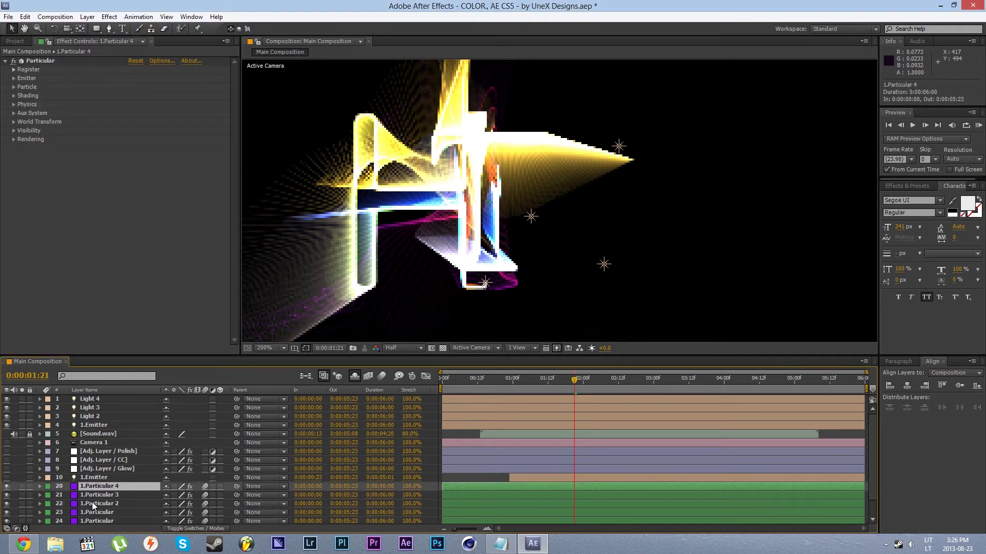
pyautogui.click(91, 502)
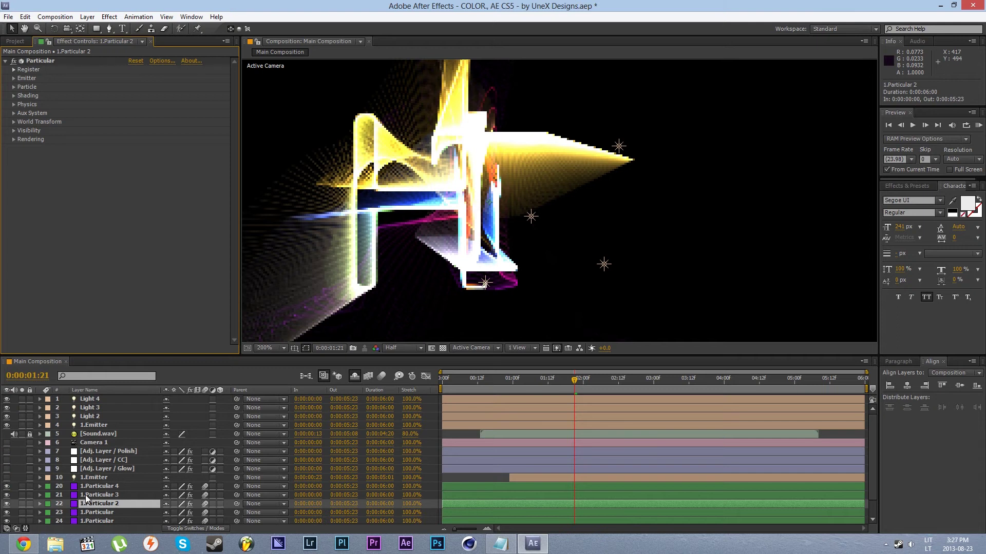
pyautogui.keyDown('shift'); pyautogui.click(99, 485); pyautogui.keyUp('shift')
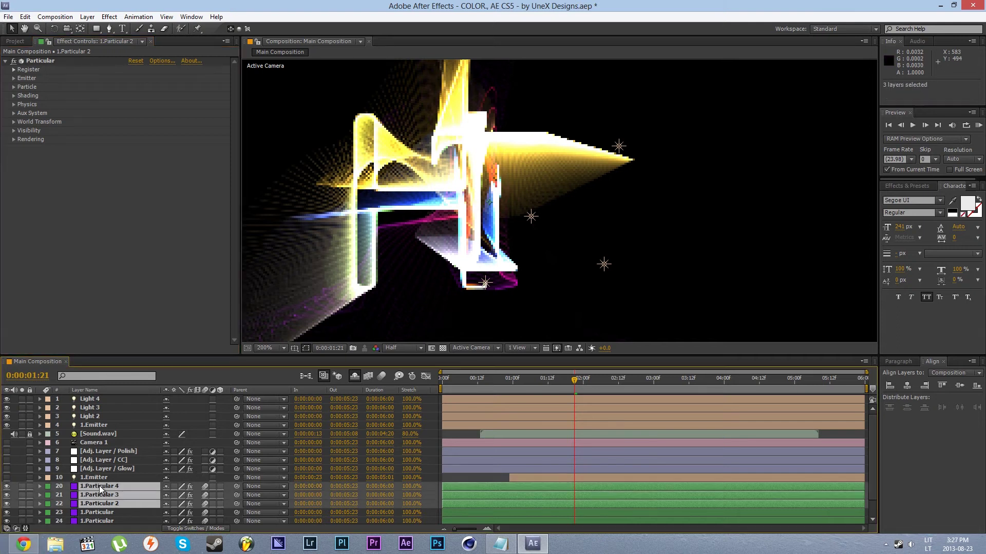
pyautogui.press('Delete')
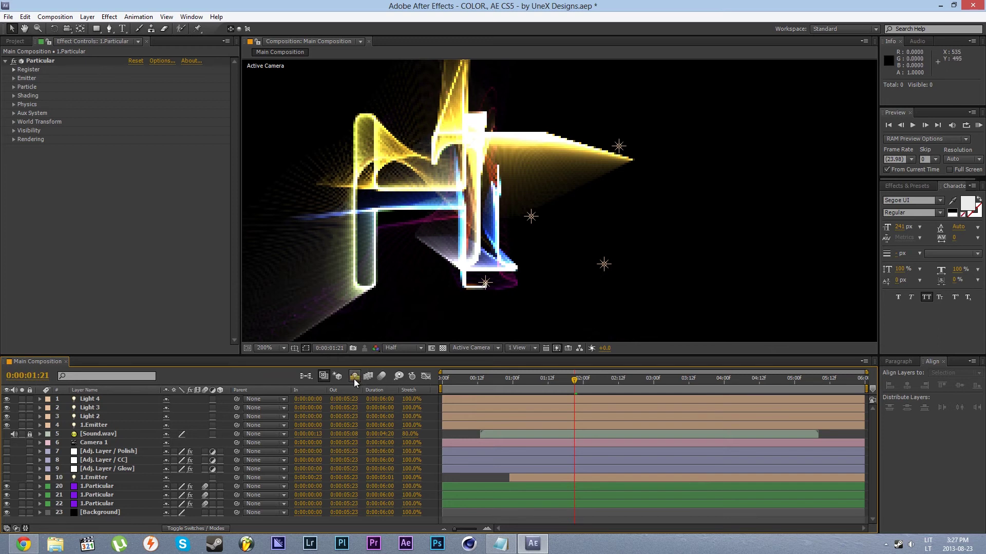
# Step: Turn off Hide Shy Layers to reveal the 2.Particular and 4.Particular layers and select them
pyautogui.click(354, 376)
pyautogui.scroll(-2, 100, 485)
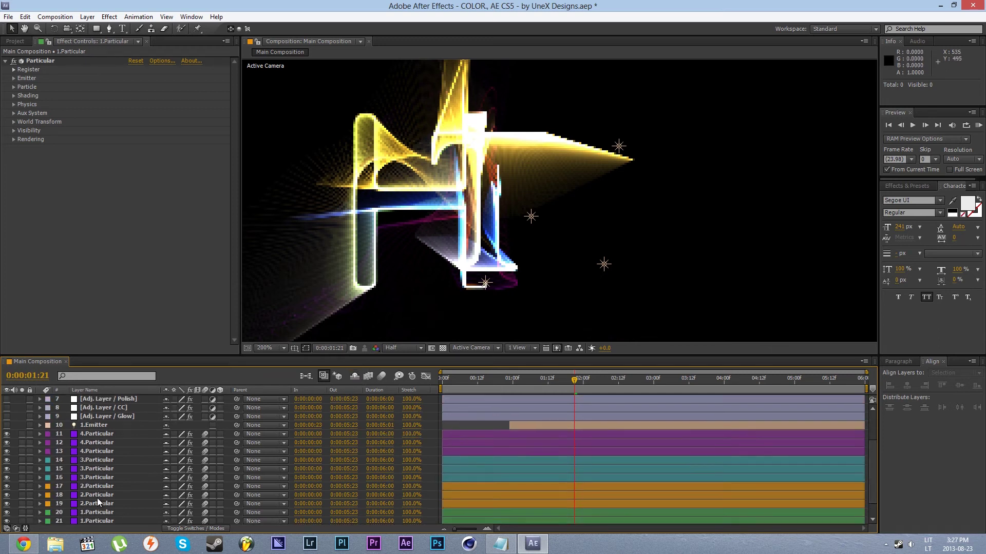
pyautogui.click(97, 498)
pyautogui.click(97, 503)
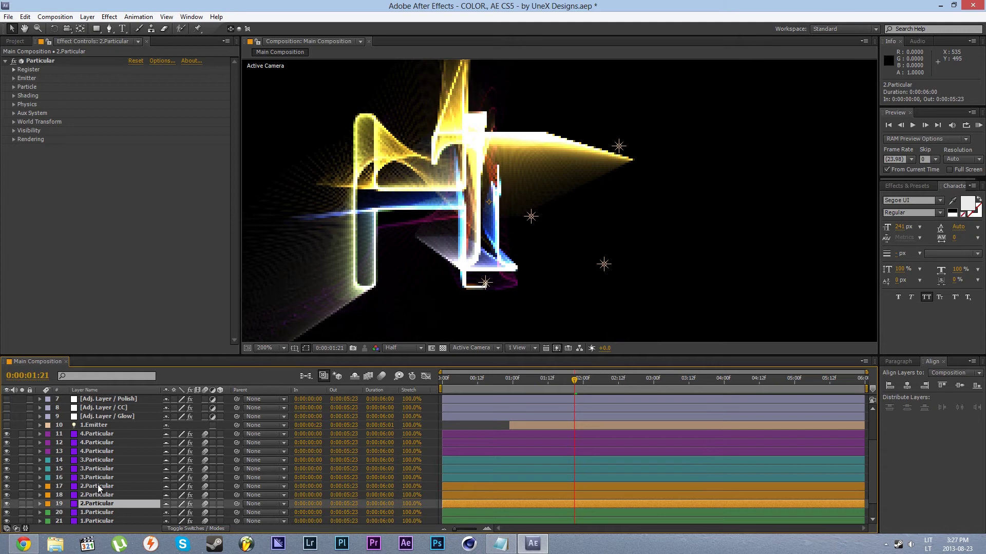
pyautogui.keyDown('shift'); pyautogui.click(97, 486); pyautogui.keyUp('shift')
pyautogui.click(96, 451)
pyautogui.keyDown('shift'); pyautogui.click(99, 435); pyautogui.keyUp('shift')
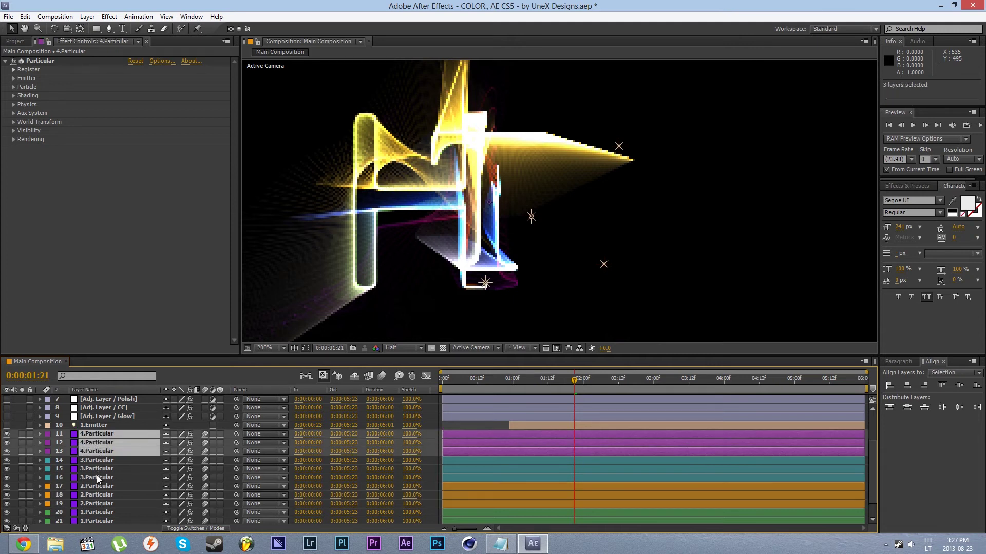
pyautogui.scroll(2, 94, 485)
# Step: Rename Light 2 to 2.Emitter
pyautogui.click(95, 417)
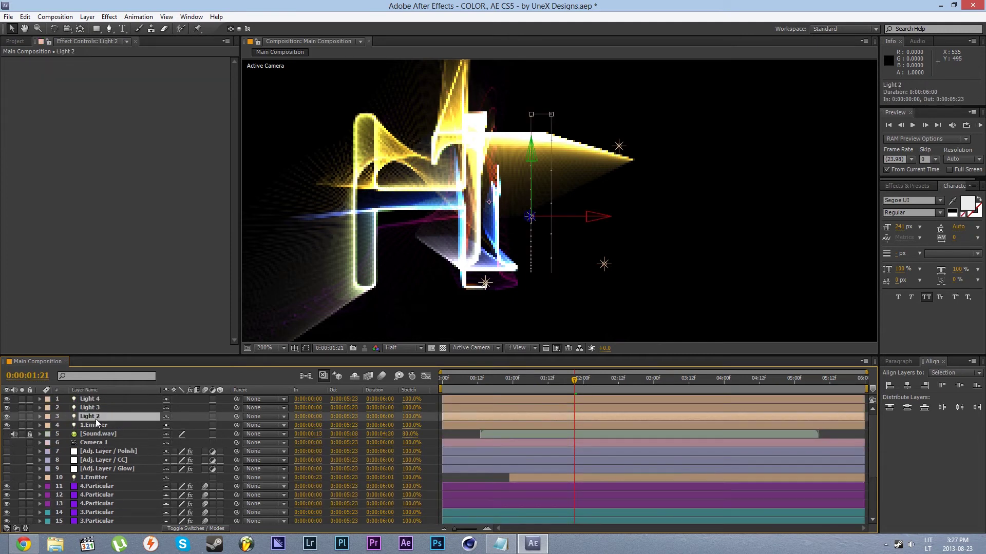
pyautogui.press('Return')
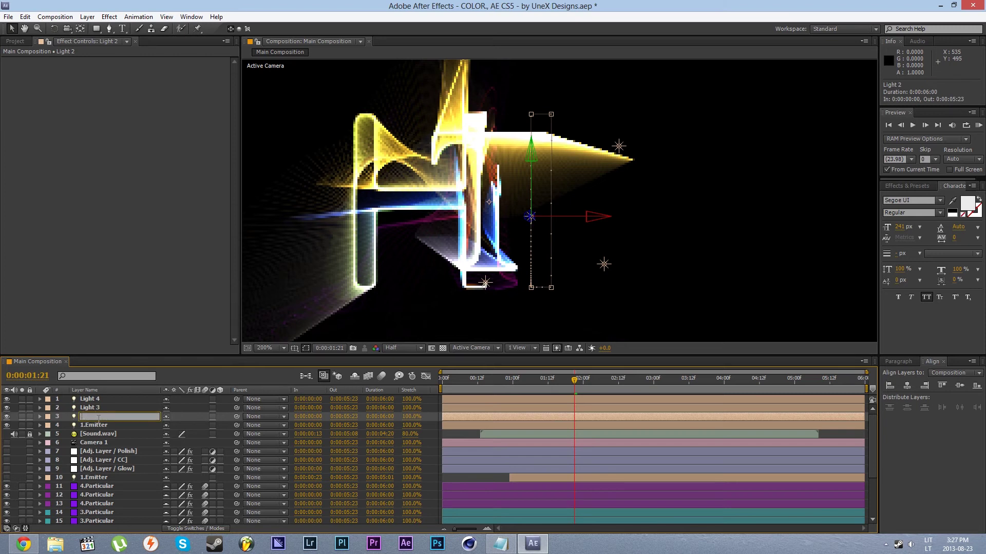
pyautogui.write('2.Emitter')
pyautogui.press('Return')
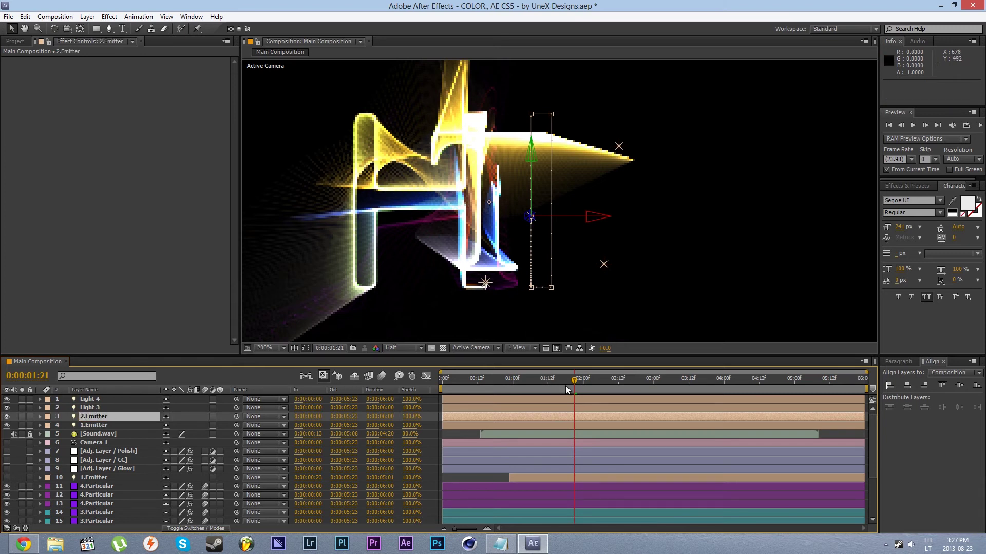
# Step: At 0:00:02:02, start renaming Light 3 to 3.Emitter
pyautogui.moveTo(574, 385); pyautogui.dragTo(588, 389)
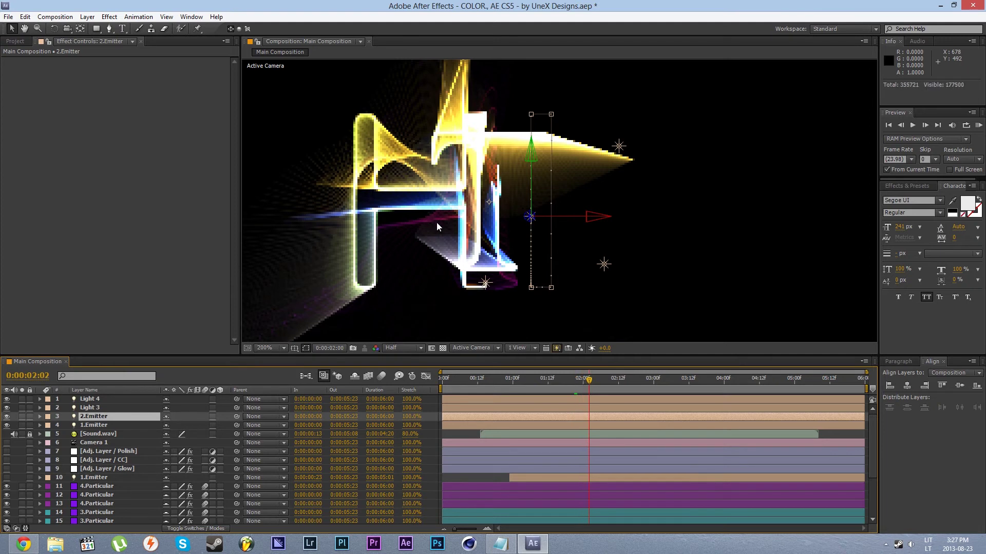
pyautogui.scroll(-2, 436, 223)
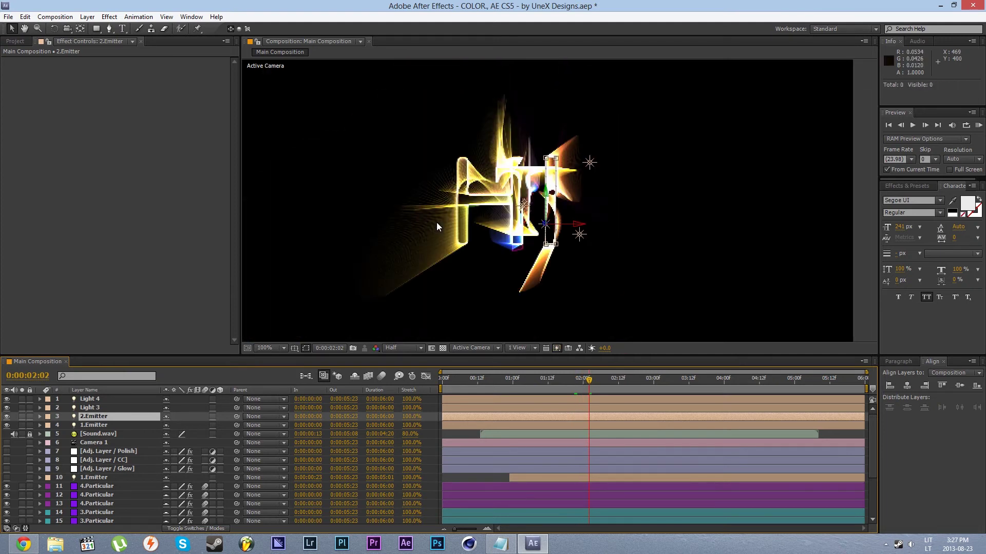
pyautogui.scroll(2, 436, 223)
pyautogui.click(95, 410)
pyautogui.press('Return')
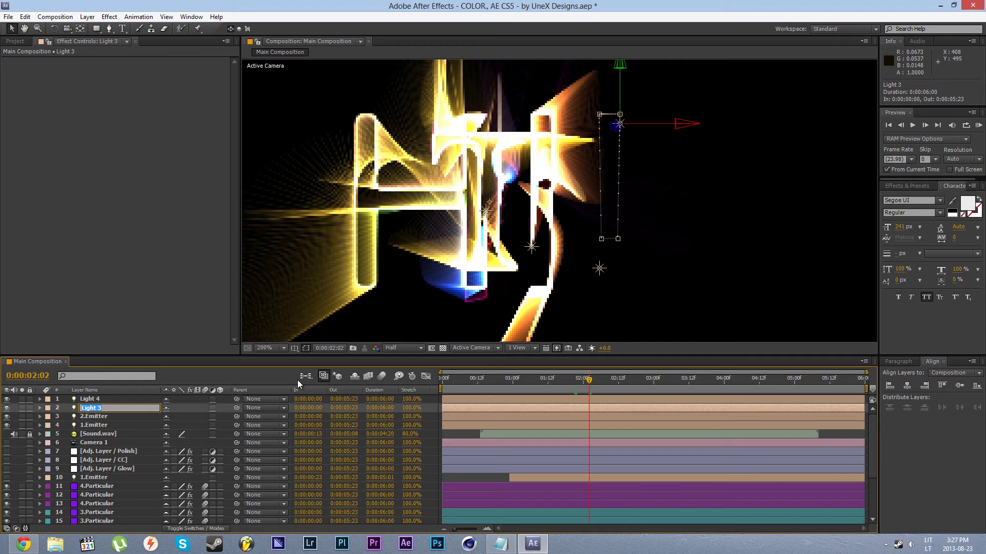
pyautogui.write('3.E')
pyautogui.write('mitter')
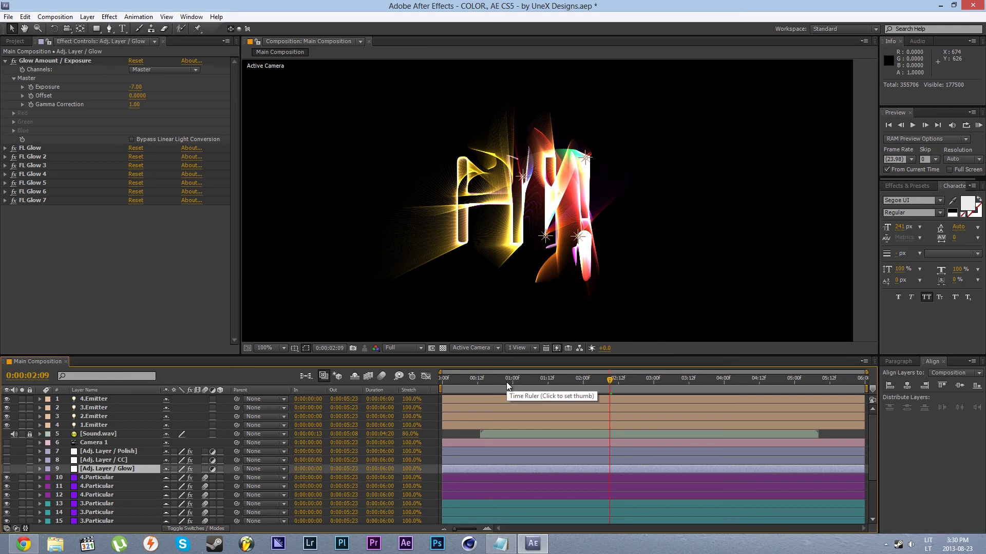
# Step: At 0:00:00:14 with the viewer at 200%, show the Light Options of all four emitters
pyautogui.click(483, 378)
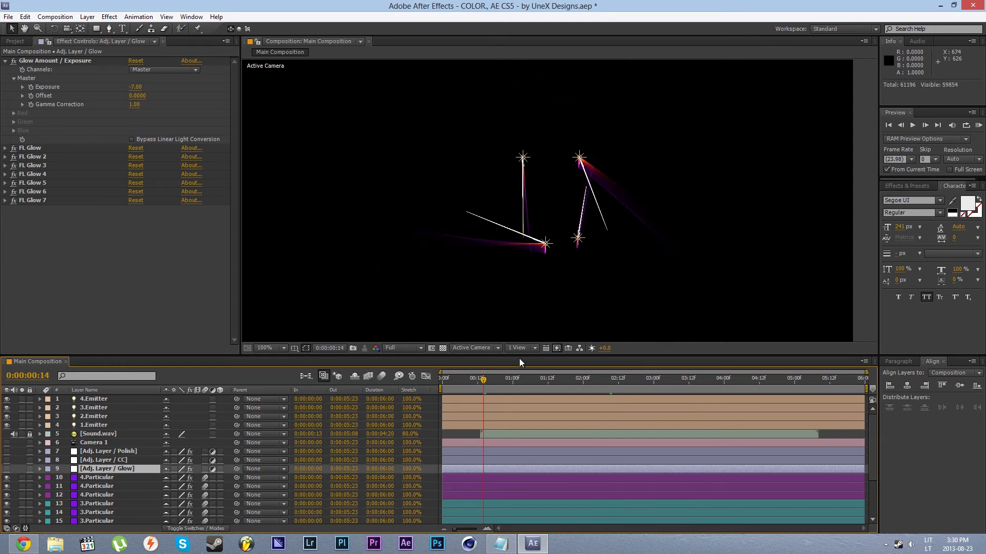
pyautogui.press('.')
pyautogui.click(110, 426)
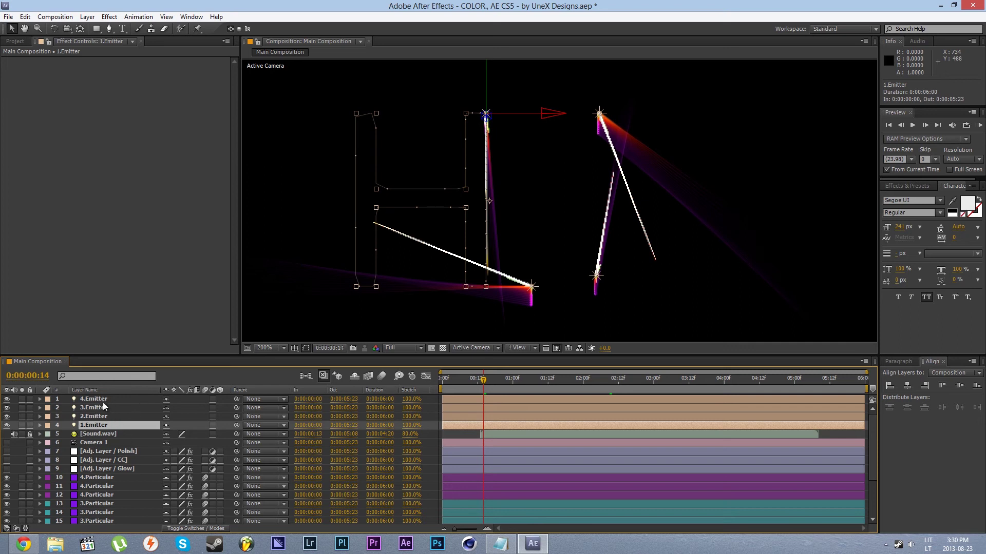
pyautogui.keyDown('shift'); pyautogui.click(102, 401); pyautogui.keyUp('shift')
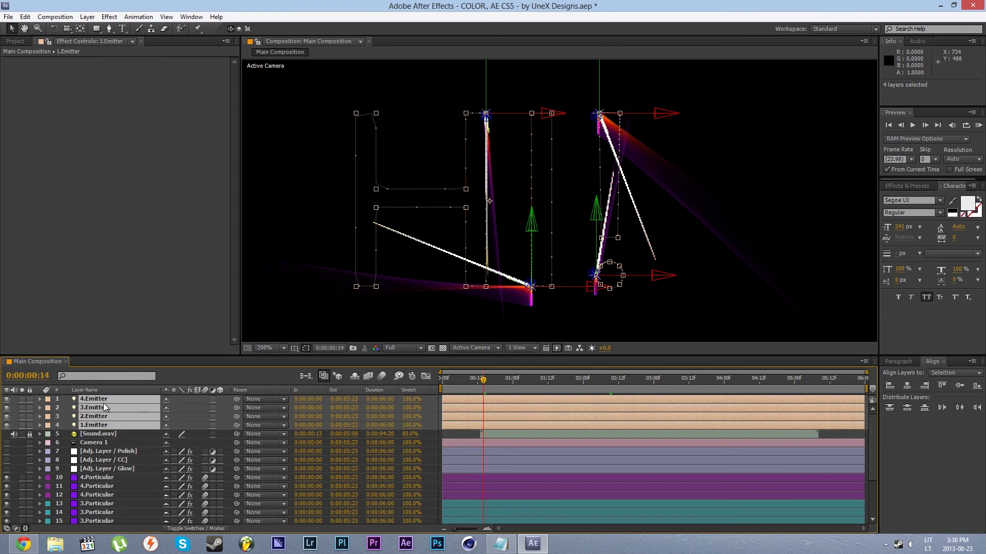
pyautogui.scroll(-5, 104, 406)
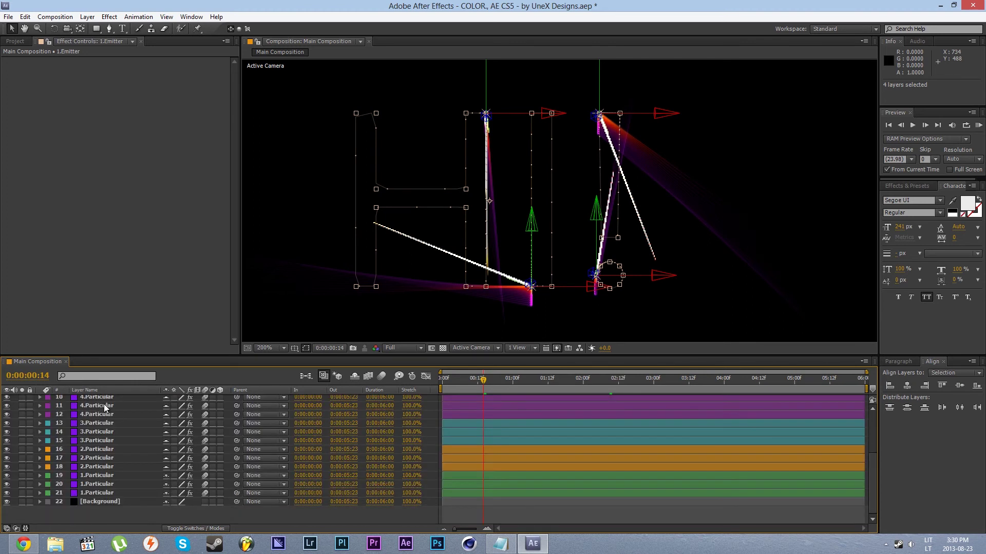
pyautogui.press('a')
pyautogui.press('a')
pyautogui.click(547, 460)
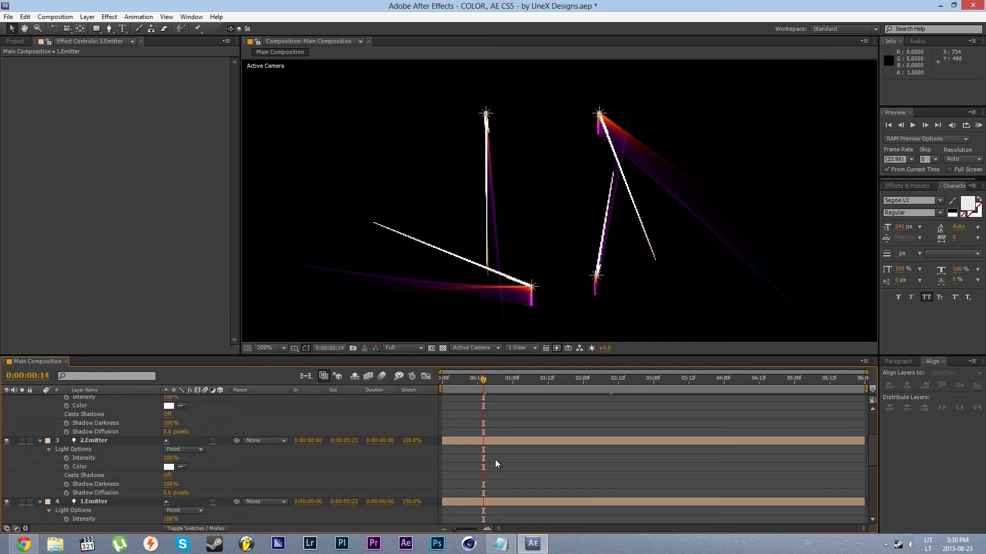
# Step: Maximize the timeline and check the emitters' Position keyframes at 0:00:01:00
pyautogui.press('`')
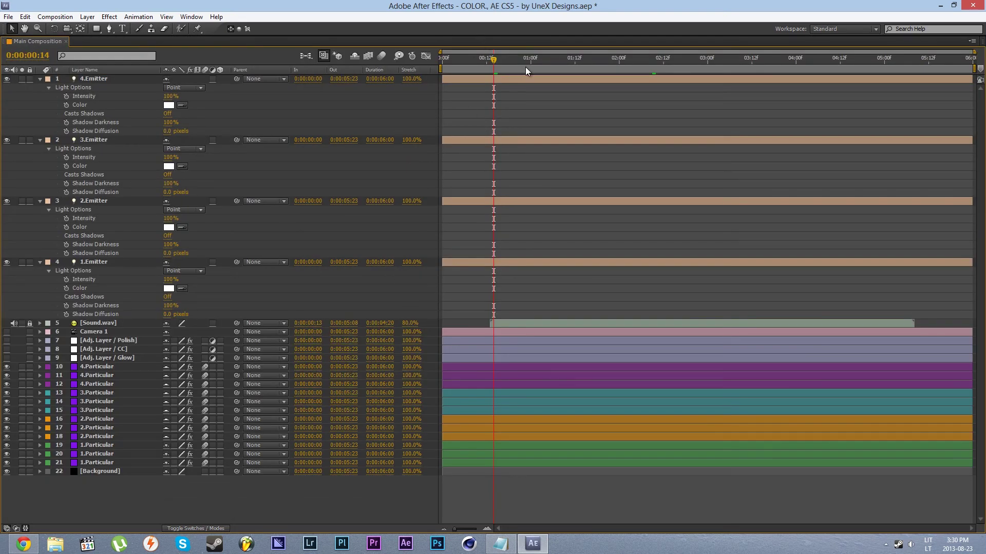
pyautogui.click(530, 67)
pyautogui.click(82, 96)
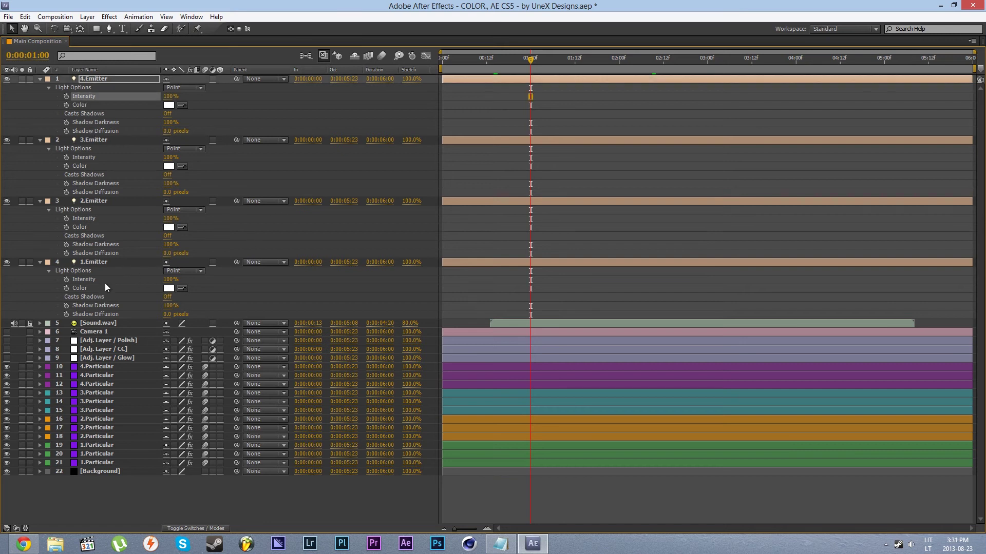
pyautogui.click(101, 261)
pyautogui.keyDown('shift'); pyautogui.click(107, 79); pyautogui.keyUp('shift')
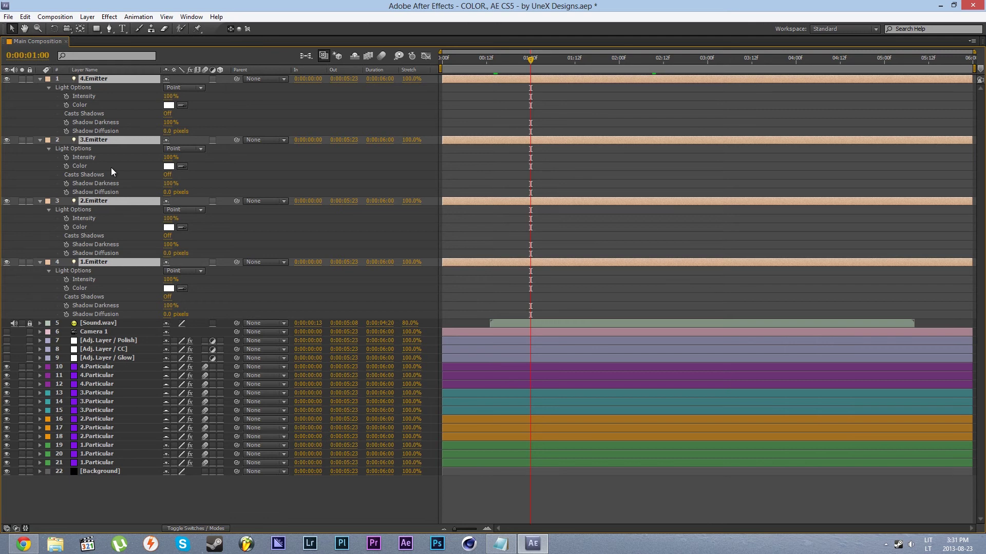
pyautogui.hotkey('shift', 'p')
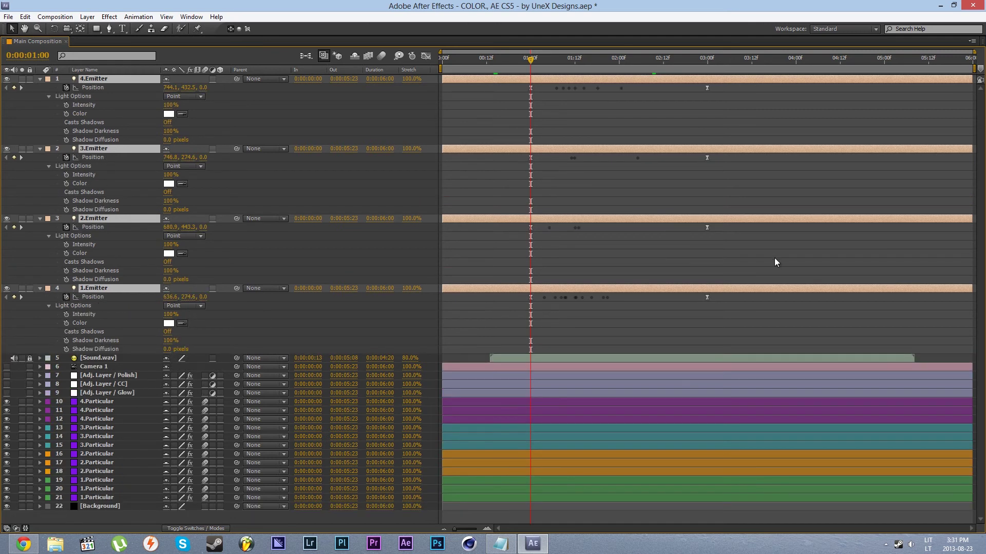
pyautogui.moveTo(508, 287); pyautogui.dragTo(532, 76)
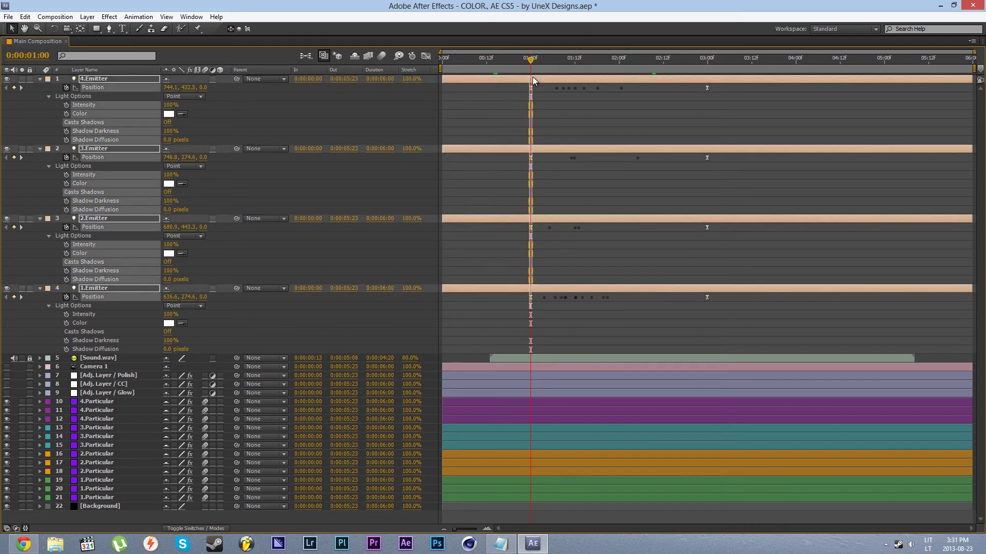
pyautogui.click(494, 128)
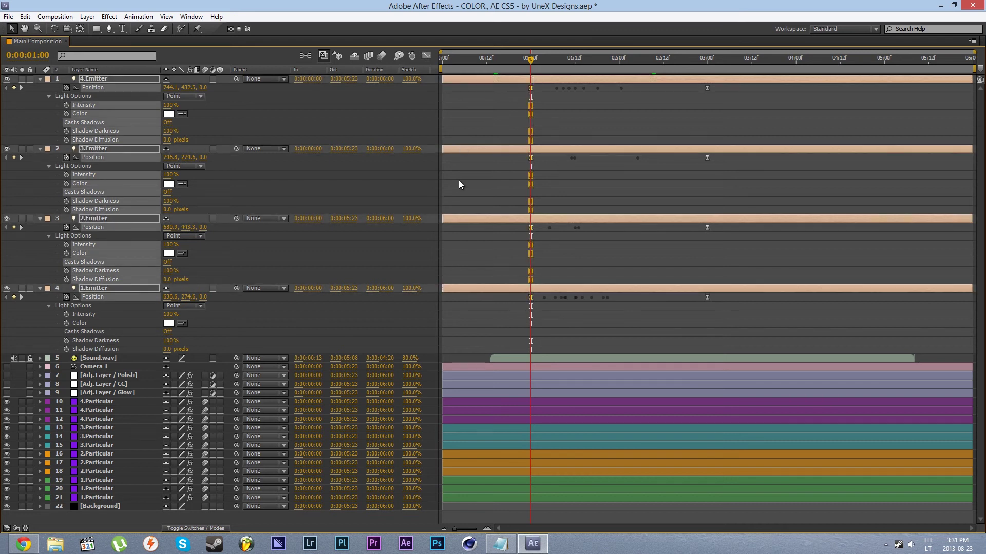
# Step: Enable Intensity keyframes on all four emitters at 0:00:00:23
pyautogui.click(66, 314)
pyautogui.click(66, 244)
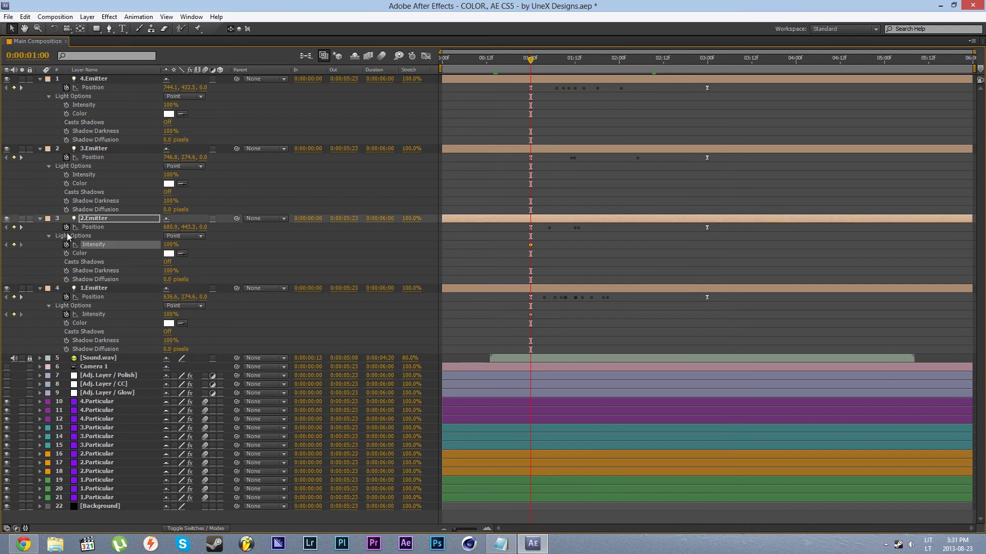
pyautogui.click(66, 105)
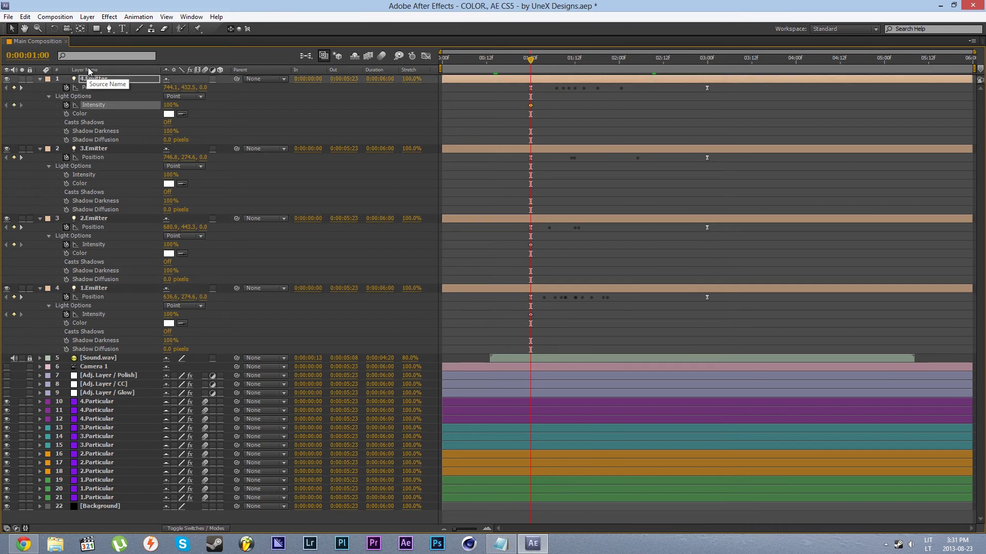
pyautogui.press('pageup')
pyautogui.click(66, 174)
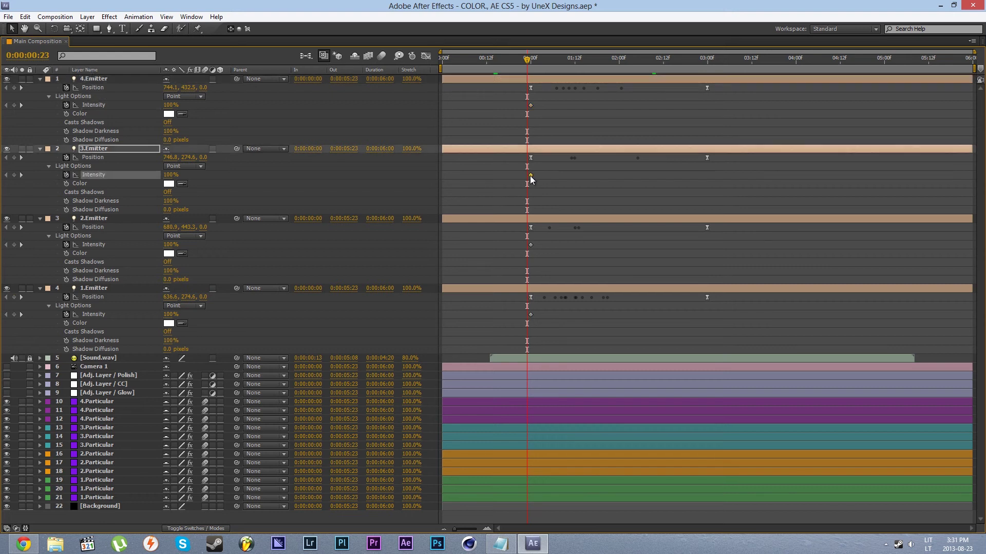
# Step: Set 3.Emitter, 2.Emitter and 1.Emitter Intensity to 0%, then restore the workspace at 100%
pyautogui.click(171, 174)
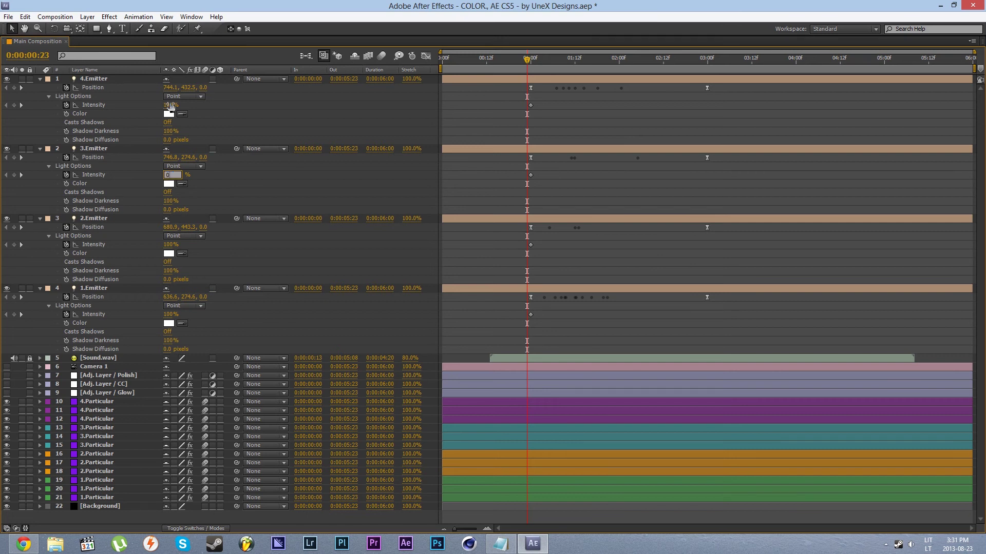
pyautogui.write('0')
pyautogui.press('Return')
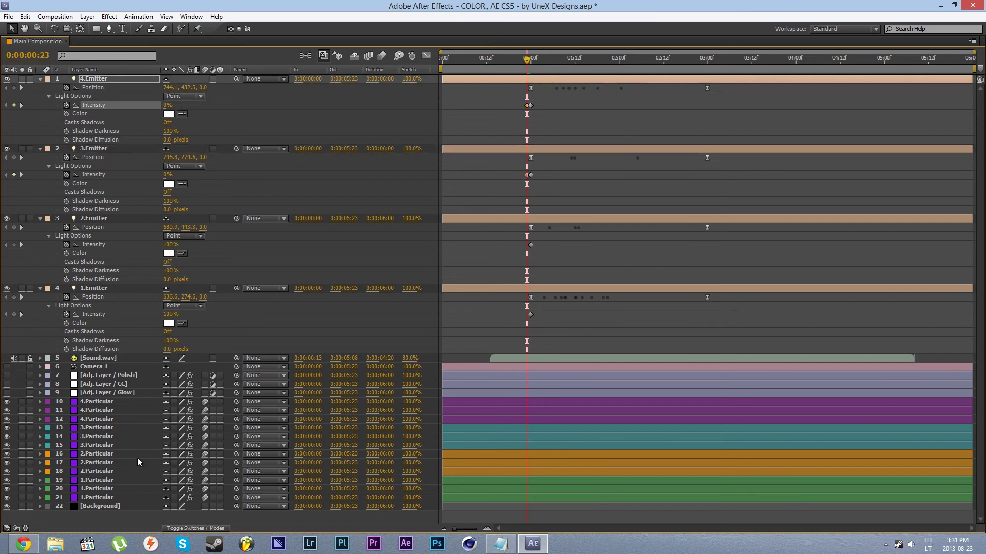
pyautogui.click(168, 245)
pyautogui.write('0')
pyautogui.press('Return')
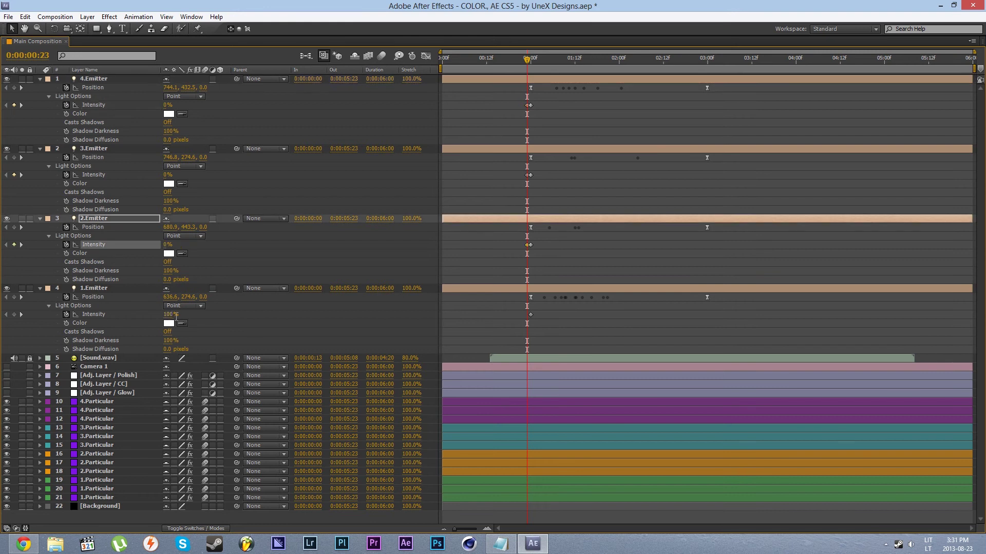
pyautogui.click(172, 314)
pyautogui.write('0')
pyautogui.press('Return')
pyautogui.click(546, 294)
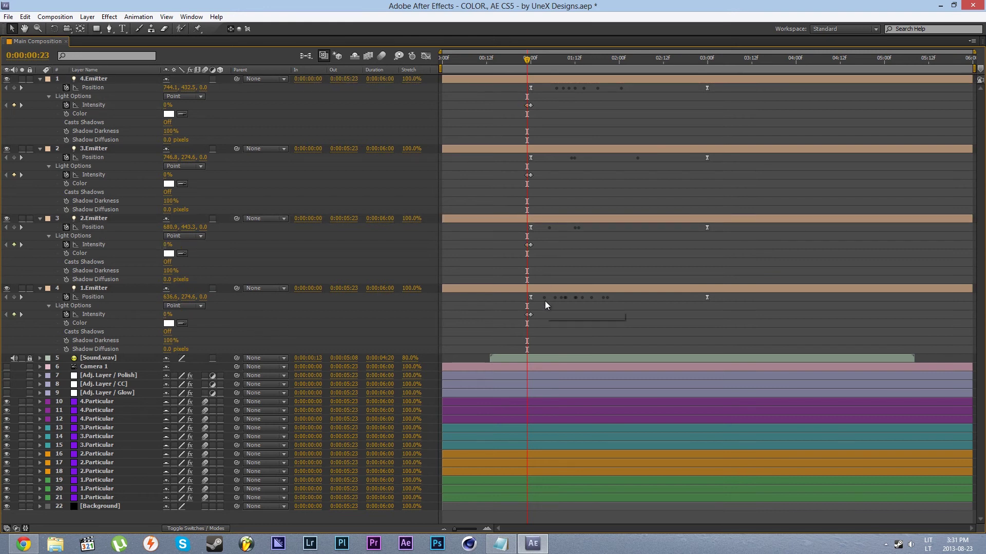
pyautogui.press('`')
pyautogui.press(',')
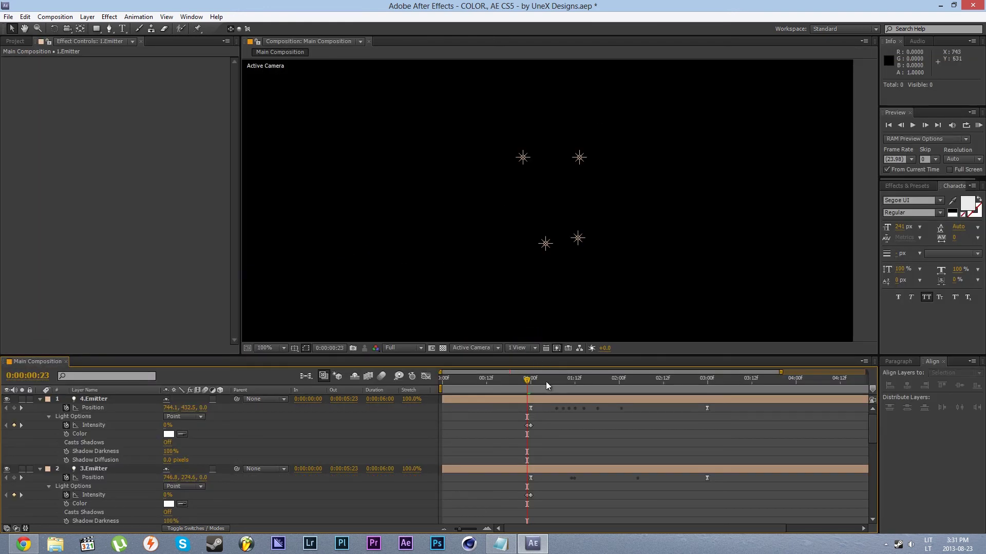
# Step: Preview the lit HI! trails at 0:00:02:09 at 200%, collapse layer properties, and show project items
pyautogui.moveTo(540, 388); pyautogui.dragTo(656, 386)
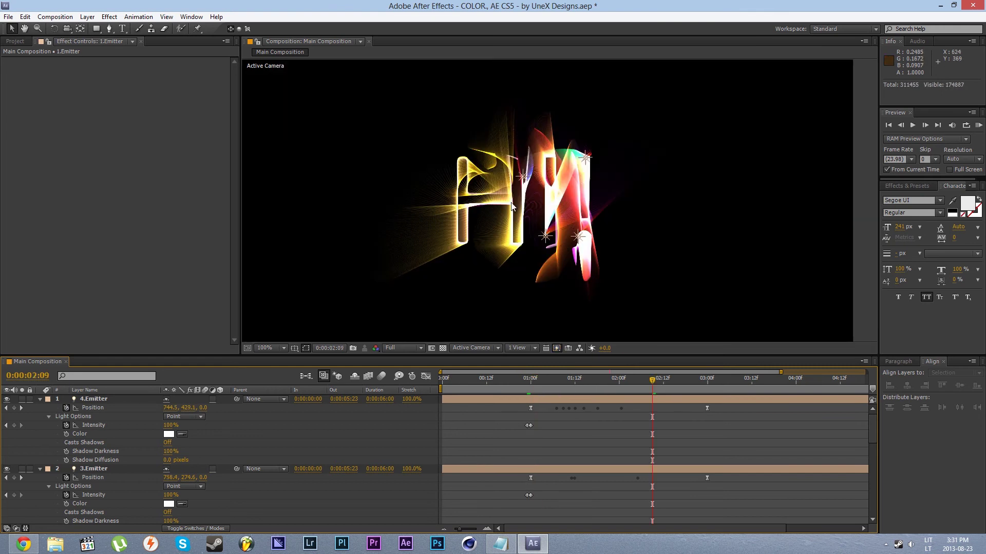
pyautogui.press('.')
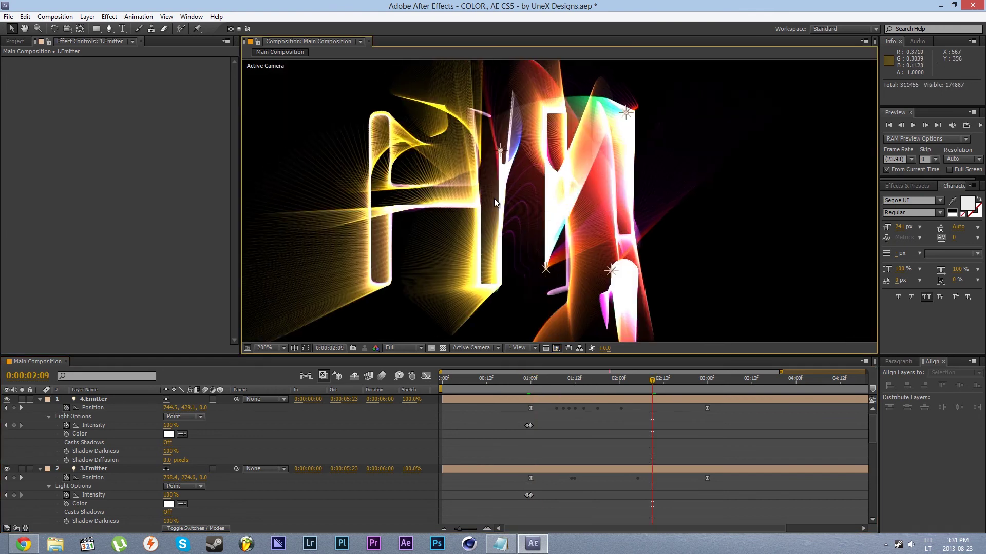
pyautogui.press(',')
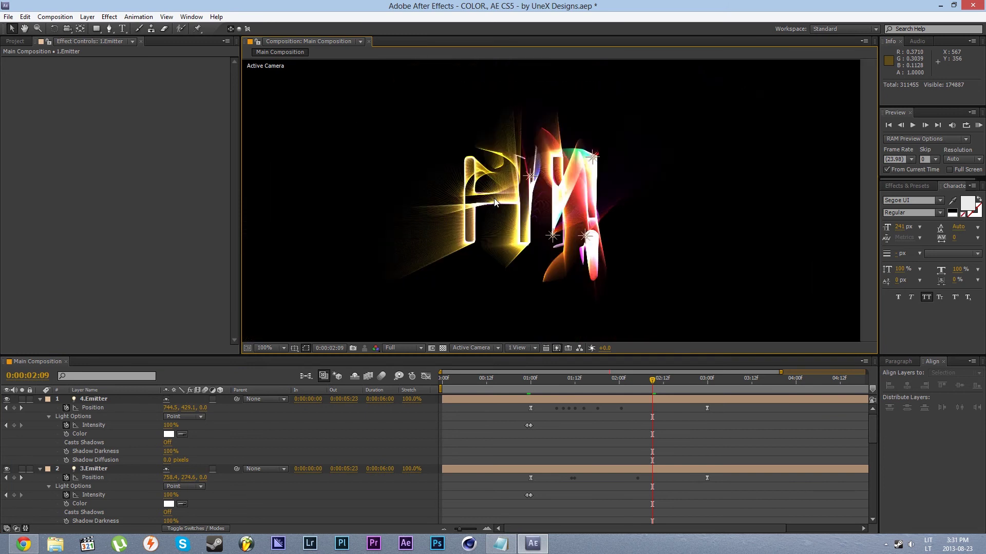
pyautogui.press('.')
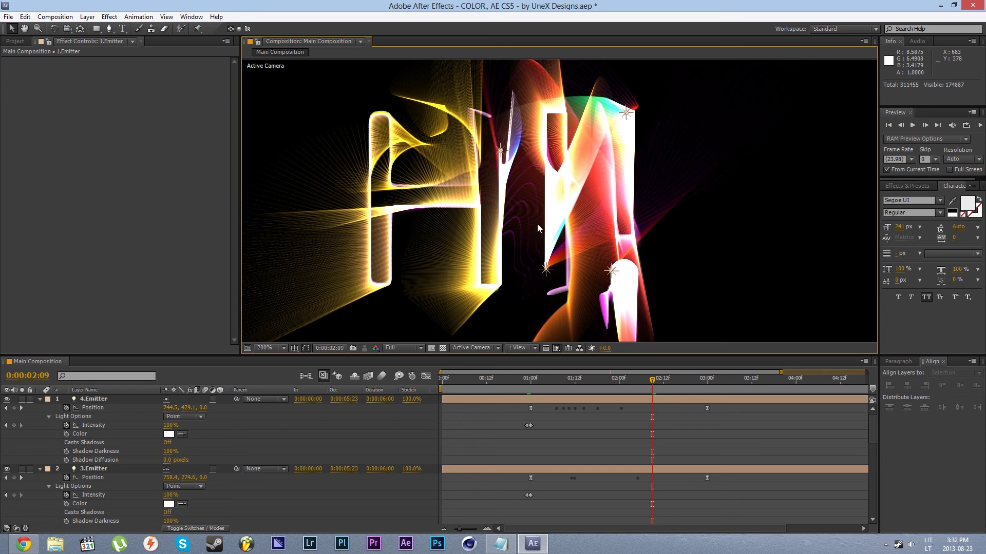
pyautogui.press('u')
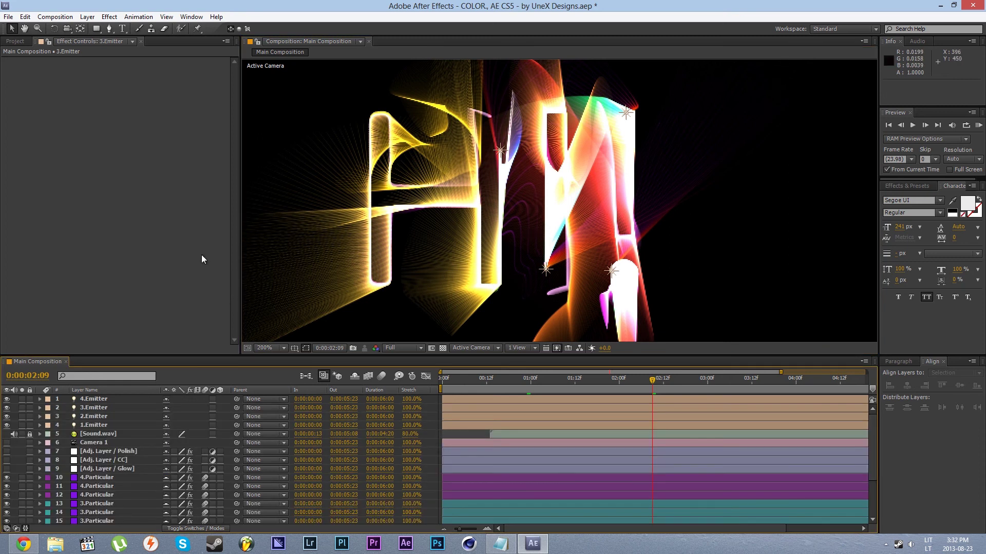
pyautogui.click(16, 41)
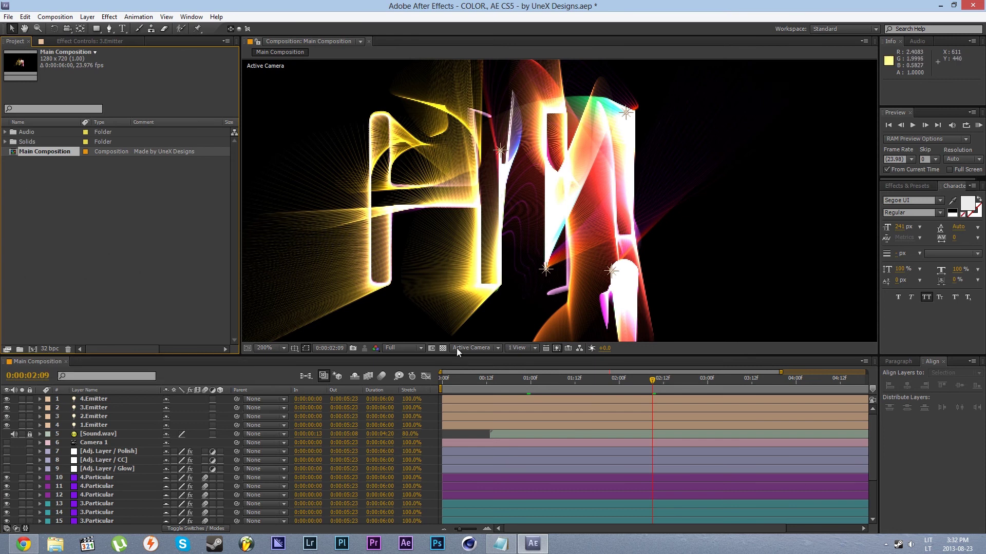
# Step: Add a new adjustment layer to the composition
pyautogui.rightClick(436, 422)
pyautogui.moveTo(437, 424)
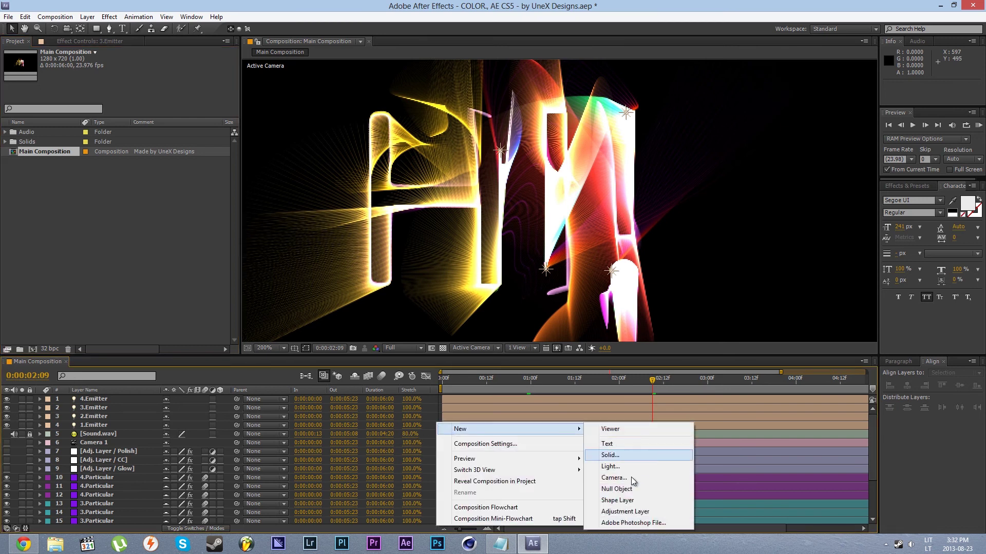
pyautogui.click(625, 511)
# Step: Apply Exposure at -3 to Adjustment Layer 2 and move it below Adj. Layer / Glow
pyautogui.rightClick(74, 101)
pyautogui.click(44, 184)
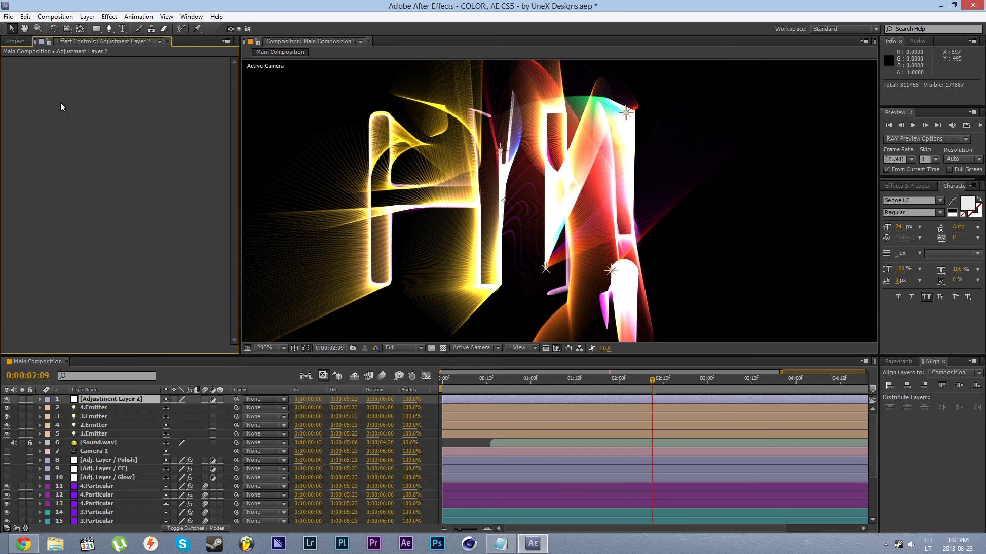
pyautogui.rightClick(61, 119)
pyautogui.moveTo(102, 210)
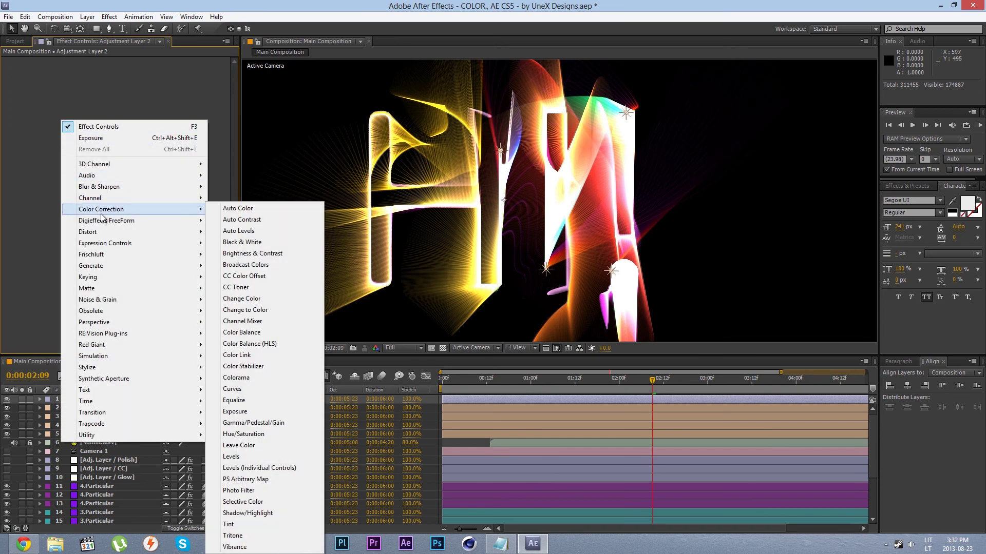
pyautogui.click(254, 413)
pyautogui.click(134, 86)
pyautogui.write('-3')
pyautogui.press('Return')
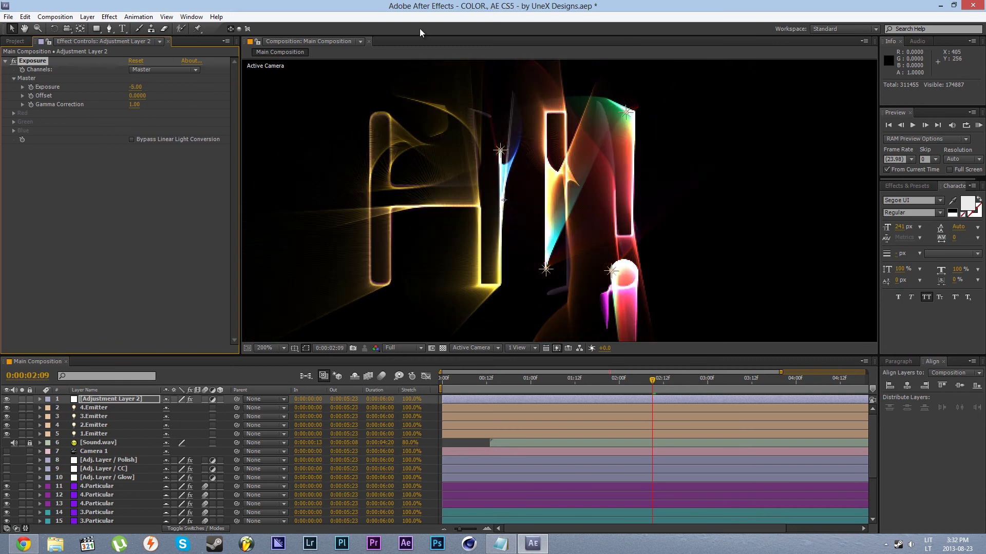
pyautogui.moveTo(110, 399); pyautogui.dragTo(106, 483)
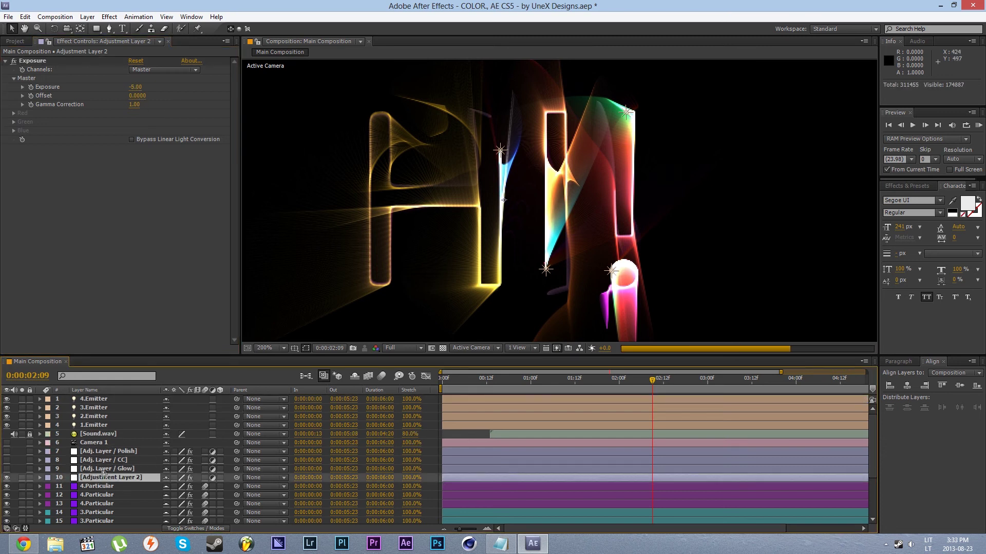
pyautogui.click(108, 468)
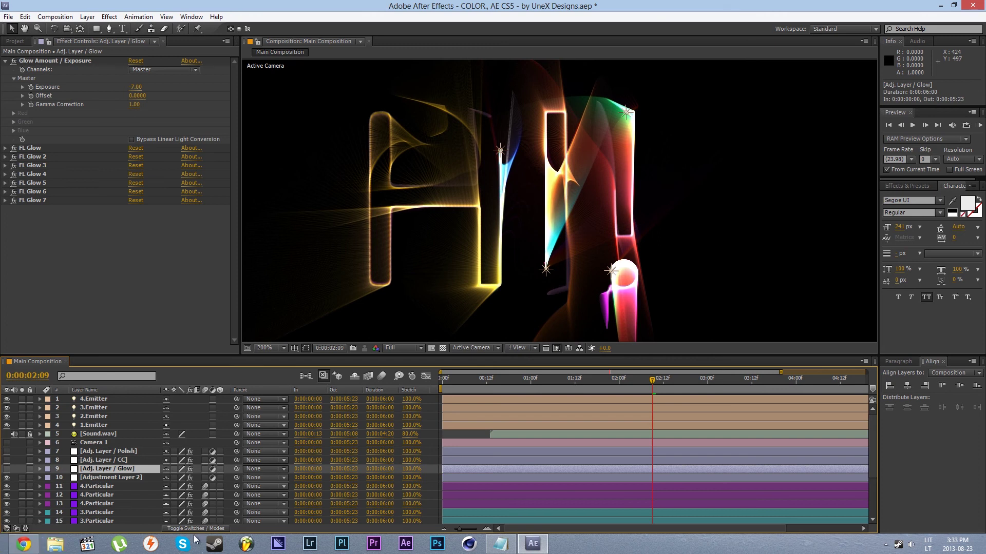
# Step: Make the Adj. Layer / Glow and Adj. Layer / Polish layers visible and select the Glow Amount / Exposure effect
pyautogui.click(7, 468)
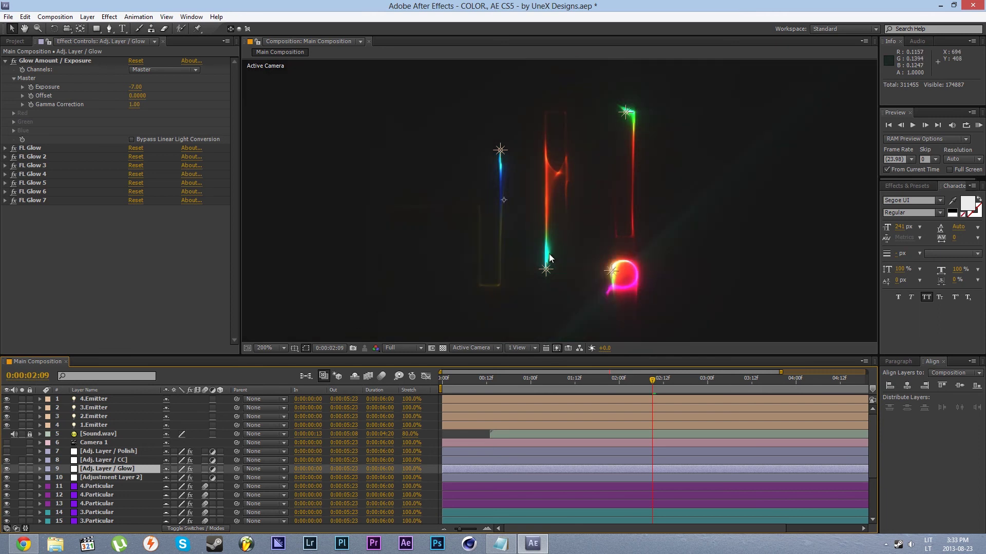
pyautogui.click(7, 452)
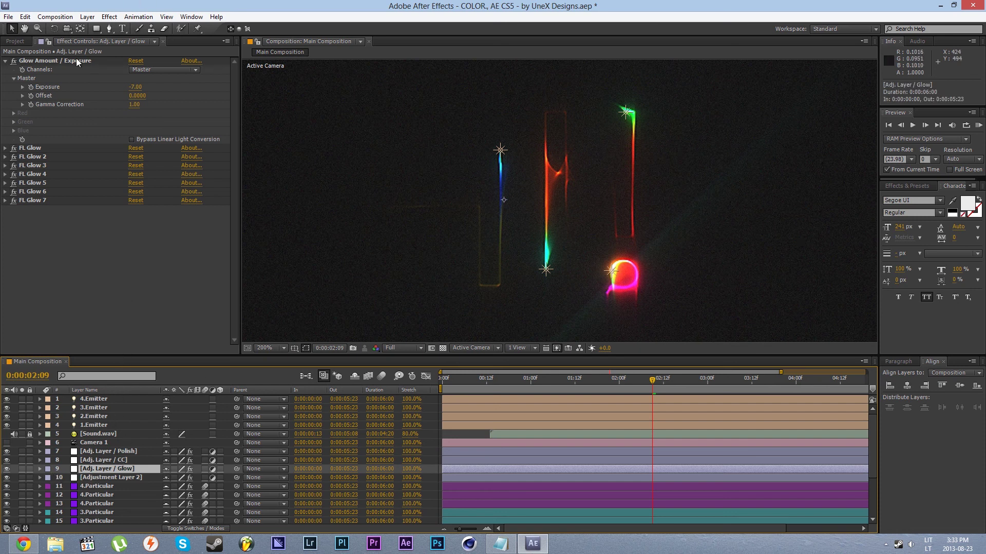
pyautogui.click(73, 60)
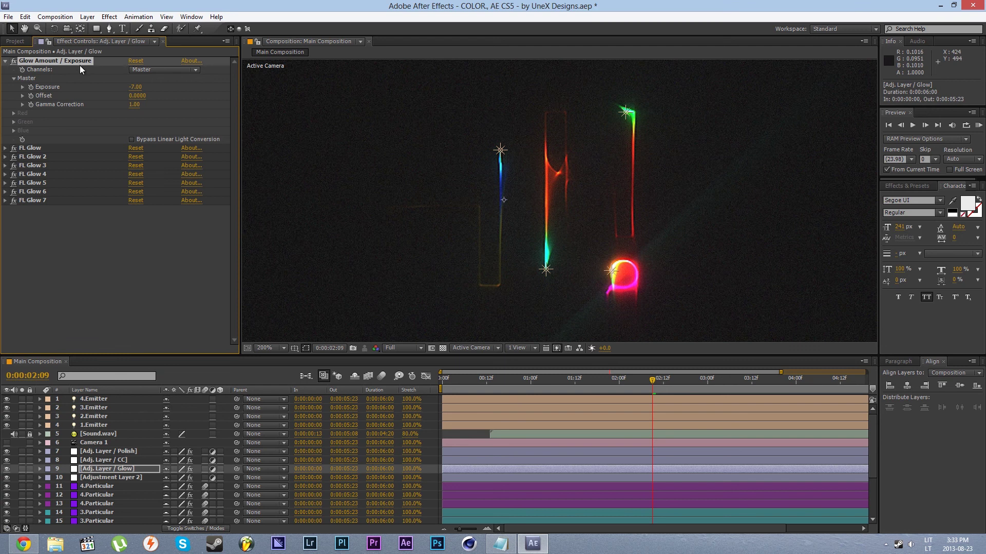
# Step: Lower the glow Exposure from -7.00 through -5 to -3.00, view at 100%, and deselect all layers
pyautogui.click(141, 87)
pyautogui.press('Return')
pyautogui.click(131, 88)
pyautogui.write('-5')
pyautogui.press('Return')
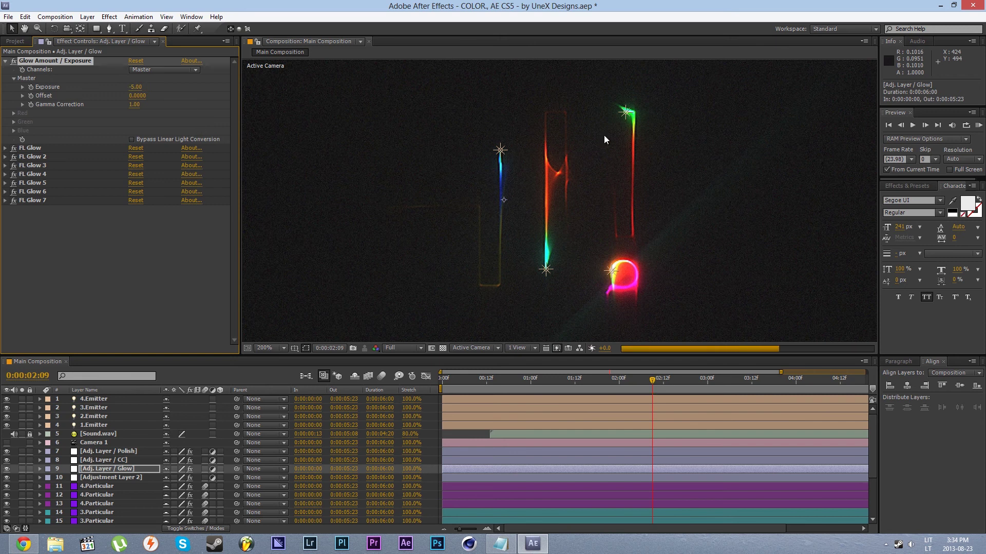
pyautogui.click(136, 87)
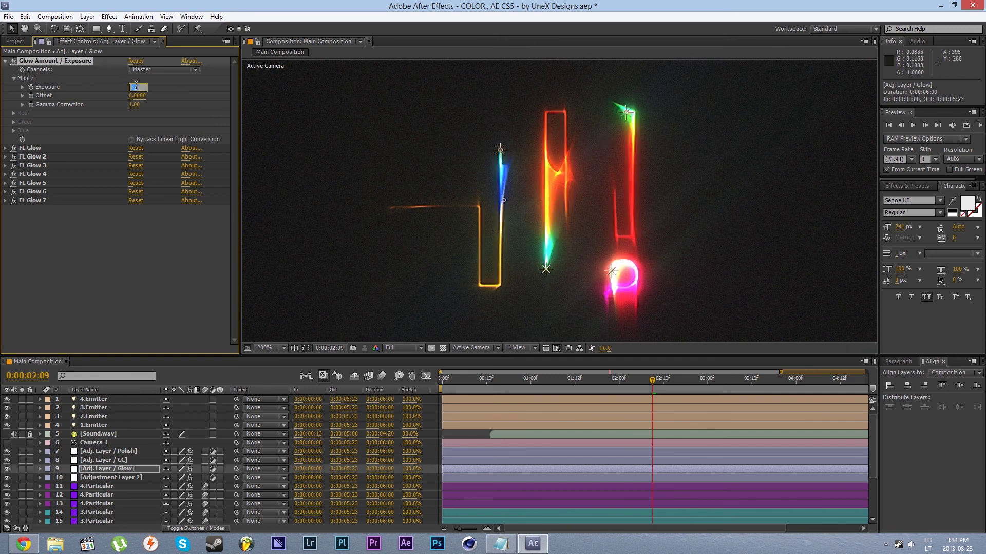
pyautogui.write('-3')
pyautogui.press('Return')
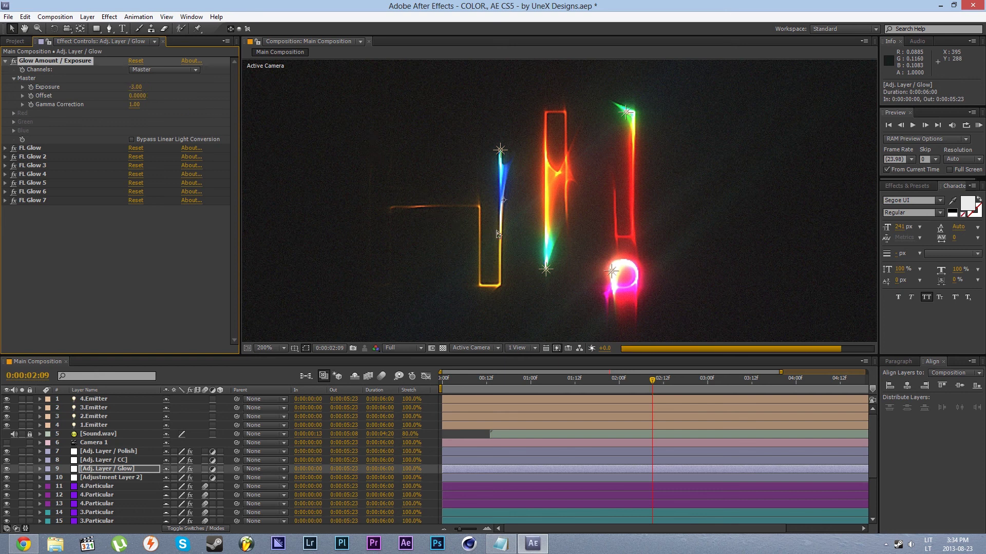
pyautogui.press(',')
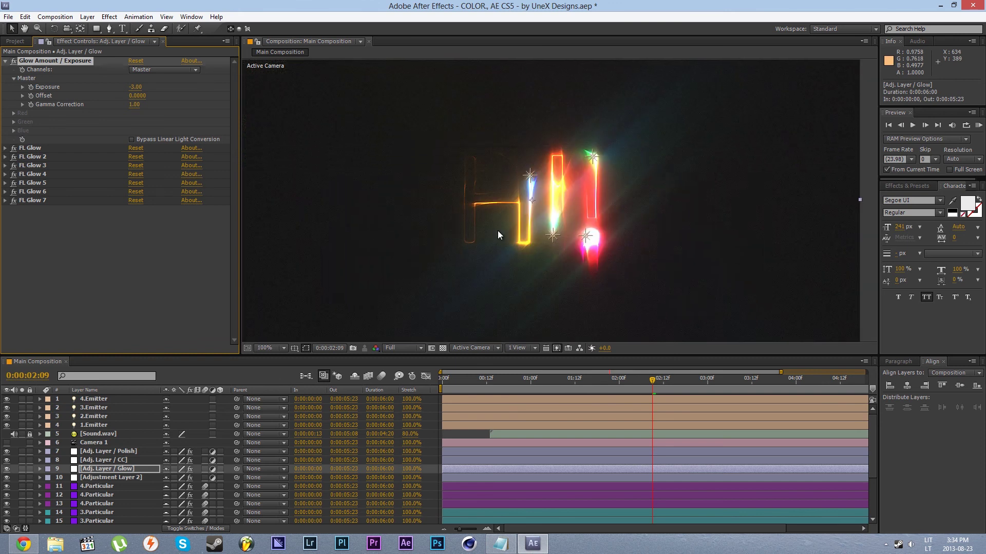
pyautogui.hotkey('ctrl', 'shift', 'a')
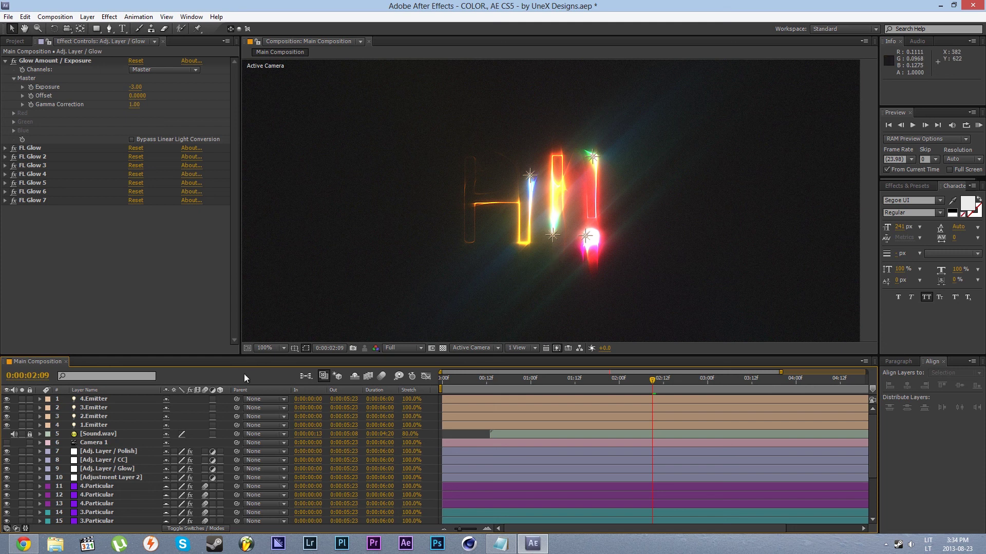
# Step: Inspect the Adj. Layer / CC, Camera 1 and Adj. Layer / Glow layers and their effect stacks
pyautogui.click(120, 459)
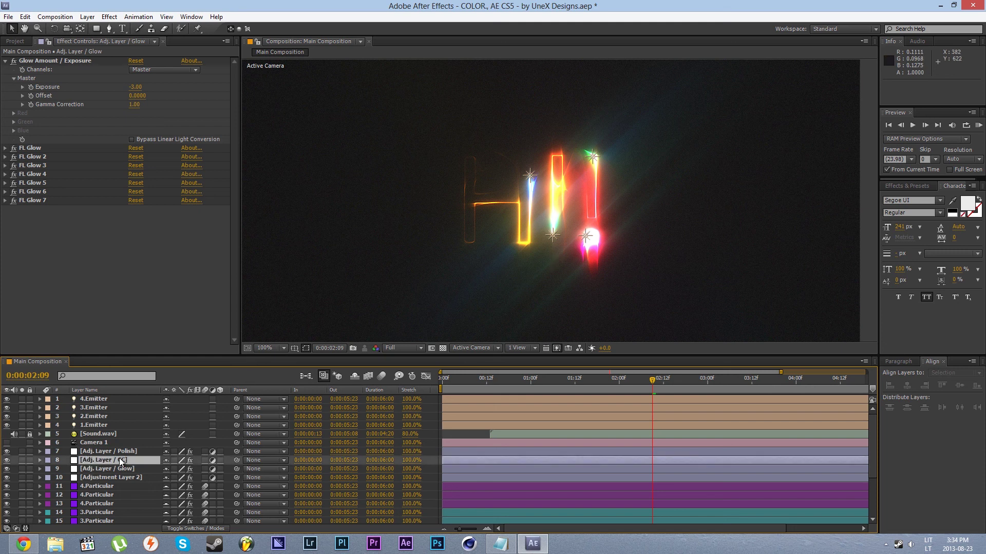
pyautogui.click(53, 442)
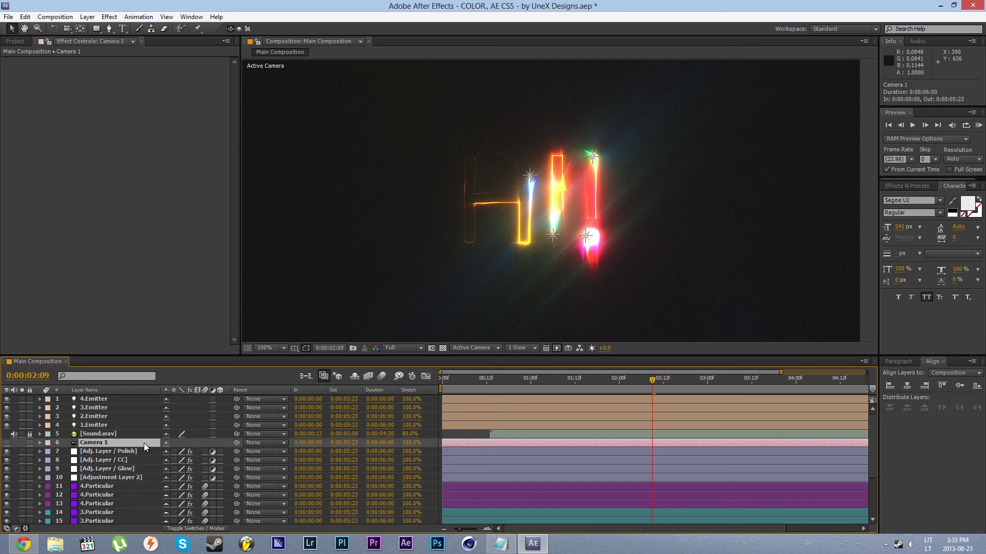
pyautogui.click(108, 469)
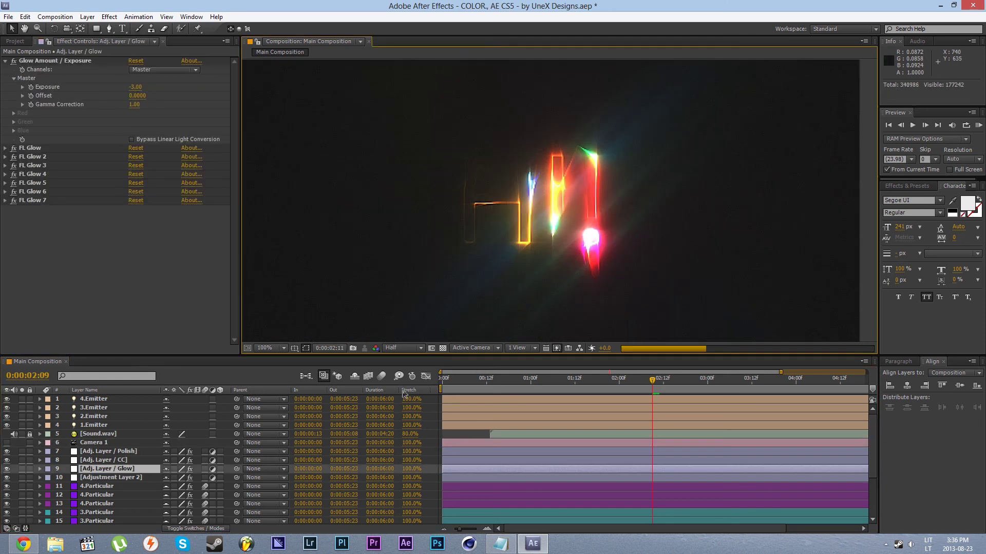